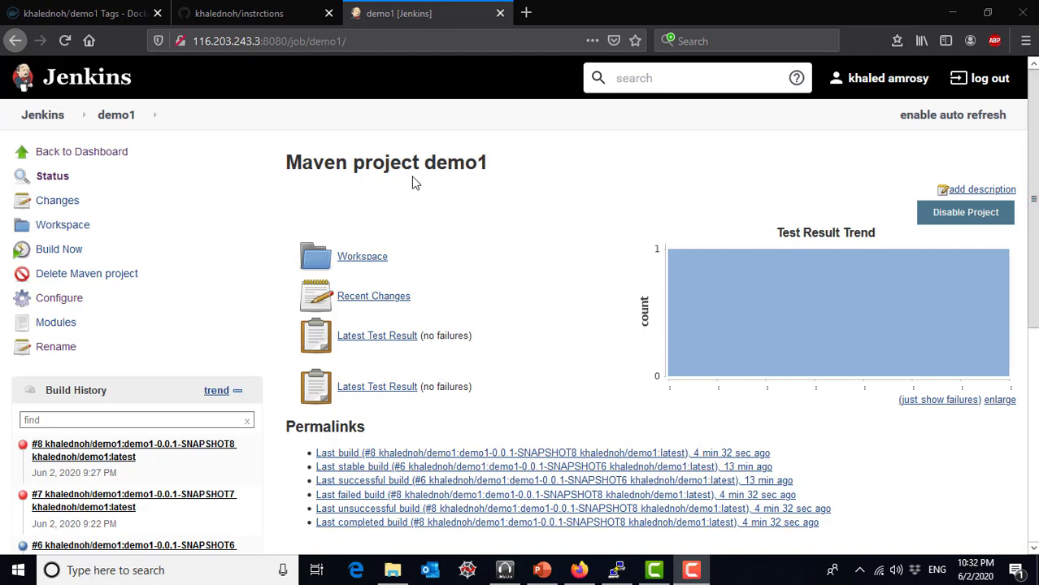
# Open the demo1 project's configuration and add an Execute shell post-build step after Docker Build and Publish.
pyautogui.click(70, 299)
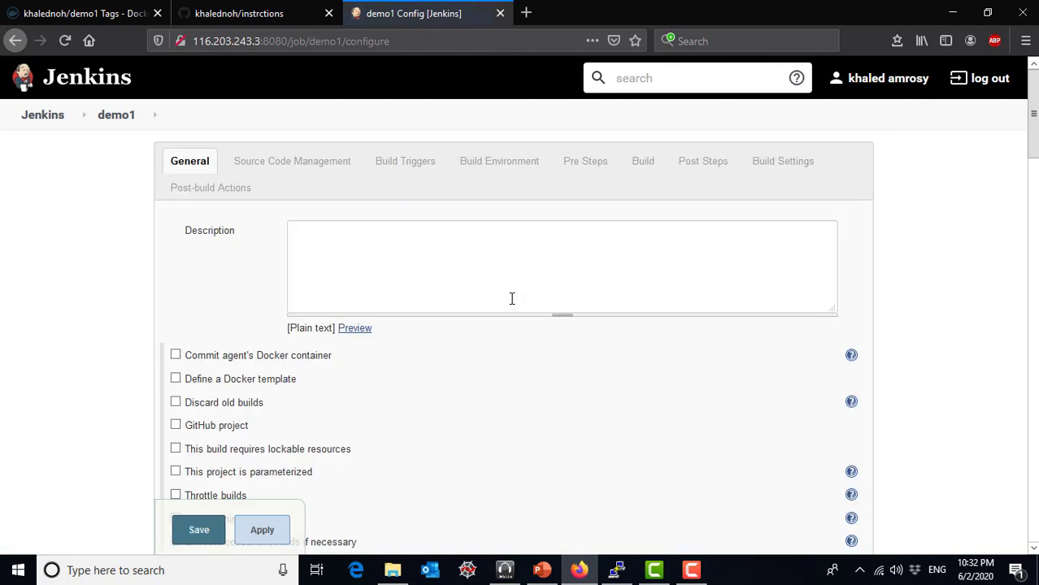
pyautogui.scroll(-5, 571, 321)
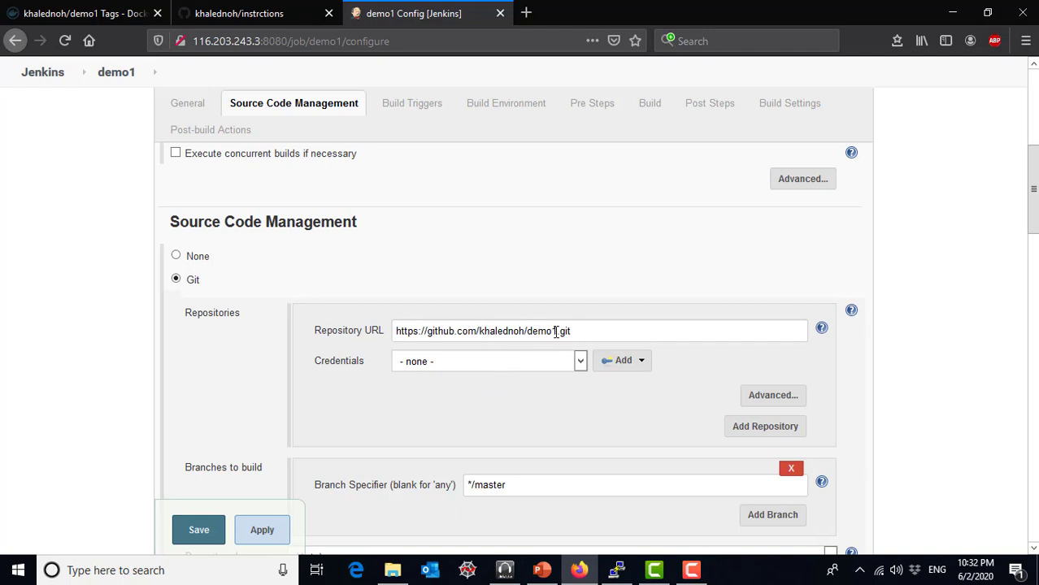
pyautogui.scroll(-5, 556, 331)
pyautogui.scroll(2, 550, 335)
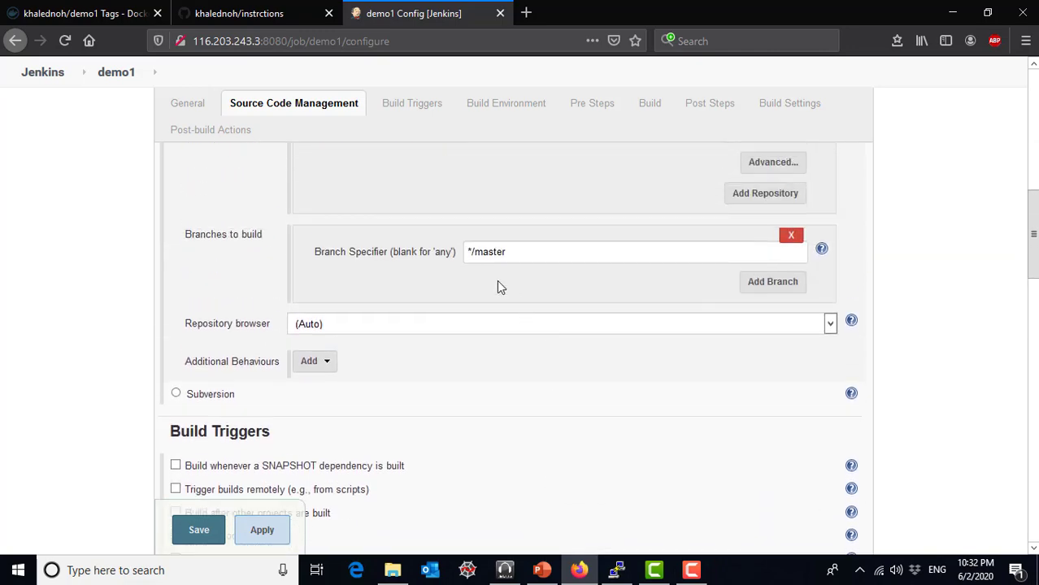
pyautogui.scroll(-8, 498, 286)
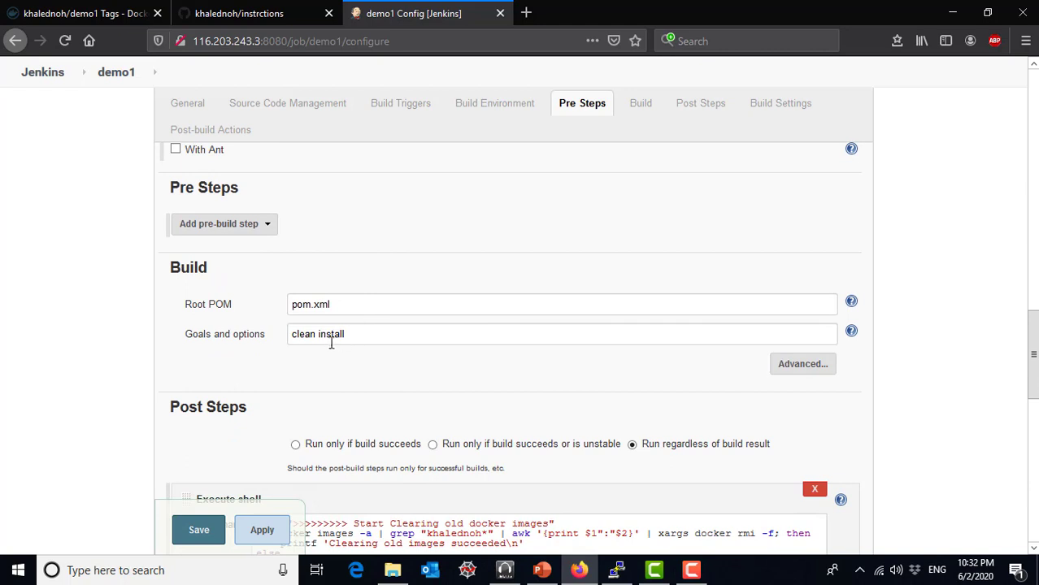
pyautogui.scroll(-2, 408, 341)
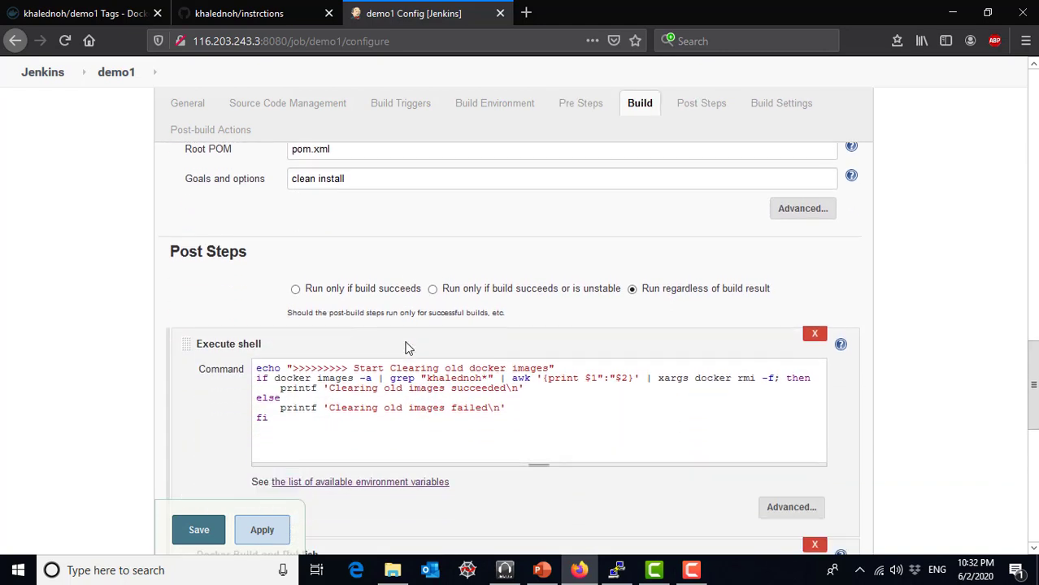
pyautogui.scroll(-2, 426, 344)
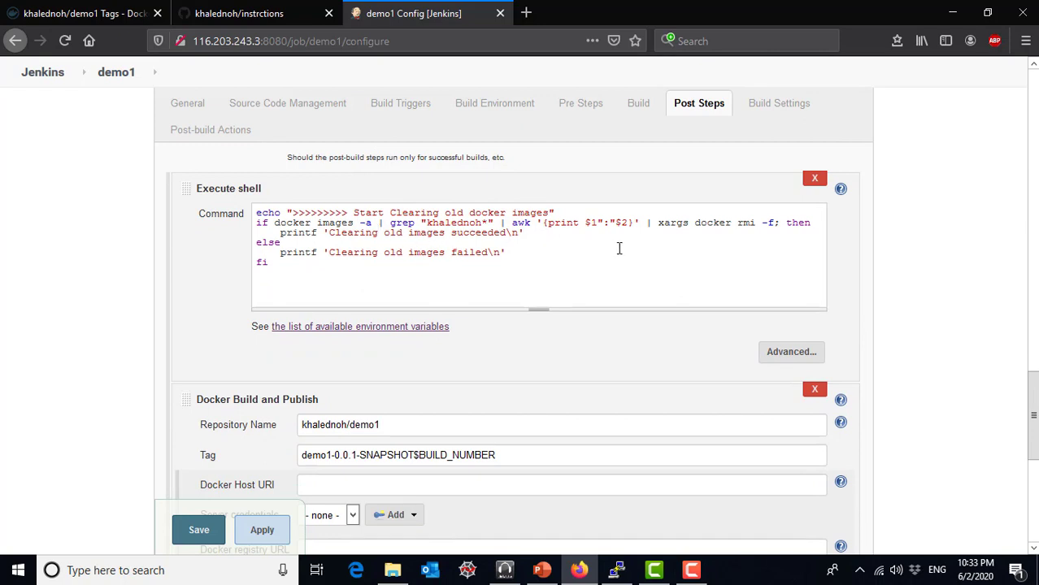
pyautogui.scroll(-4, 619, 247)
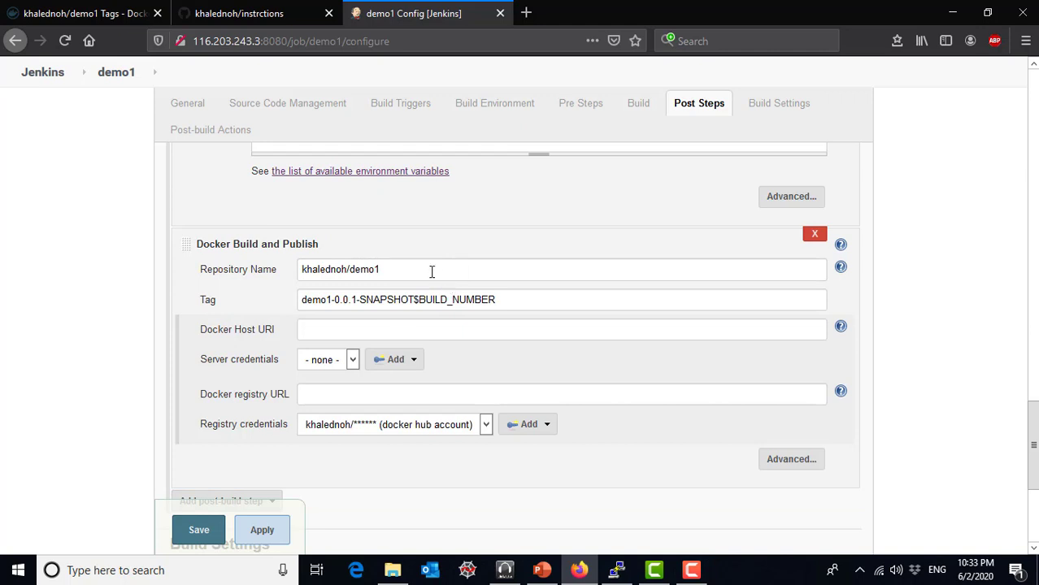
pyautogui.scroll(-2, 382, 358)
pyautogui.click(273, 429)
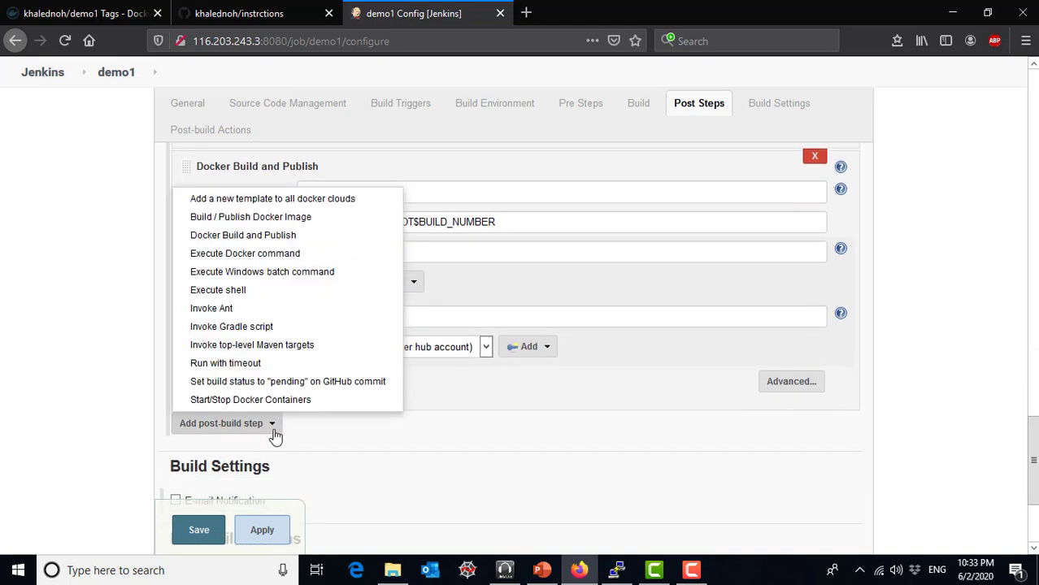
pyautogui.click(273, 291)
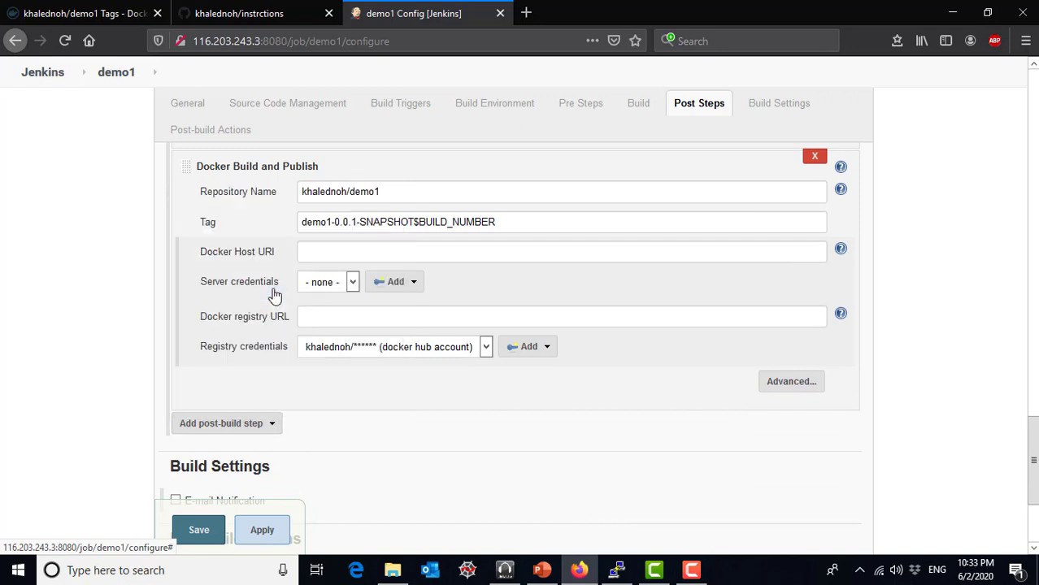
pyautogui.scroll(-2, 379, 421)
pyautogui.click(376, 403)
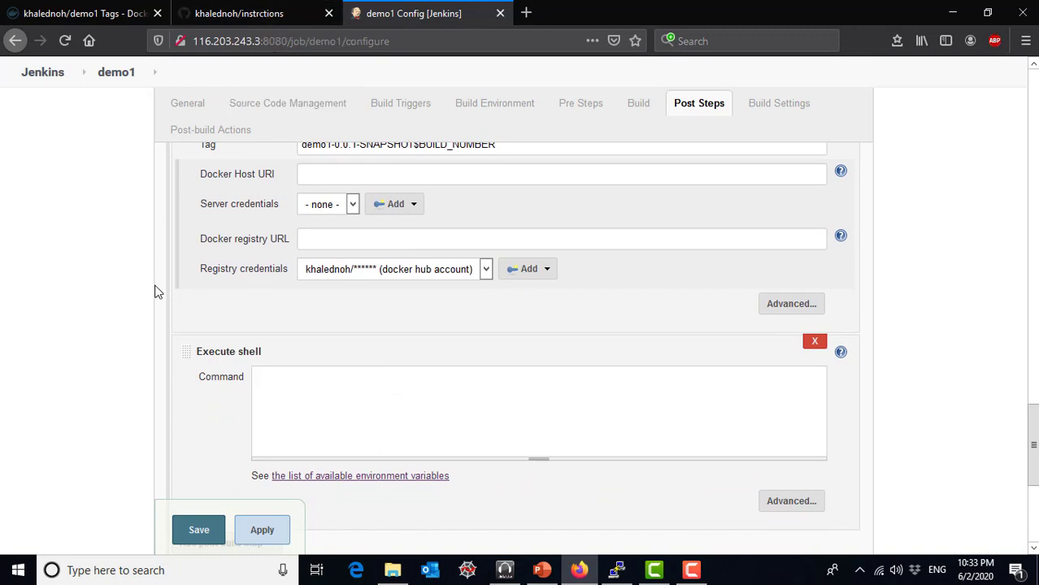
# Open the file docker build run-commands.txt in the instrctions repository on GitHub.
pyautogui.click(256, 13)
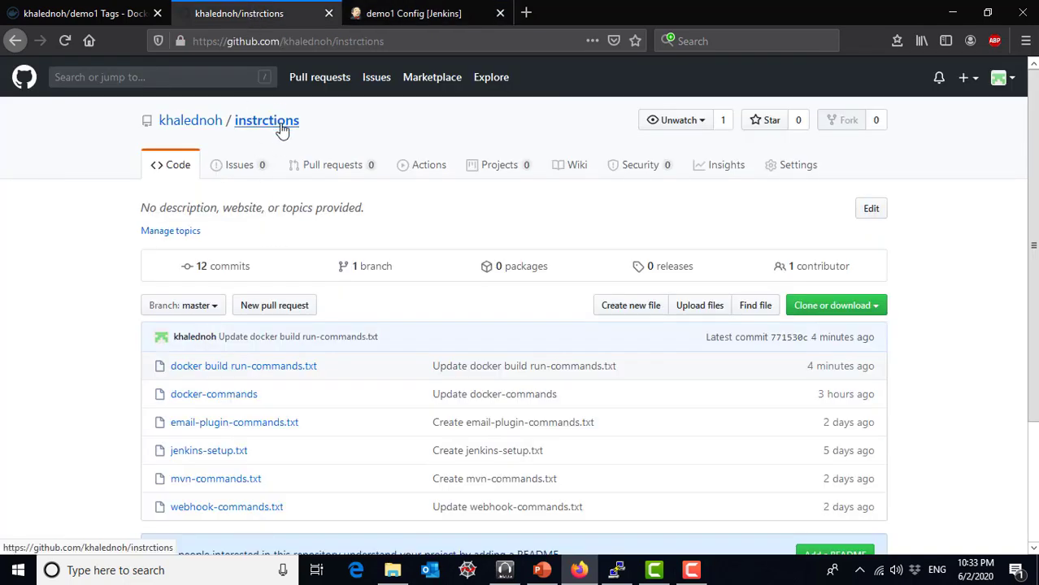
pyautogui.click(287, 373)
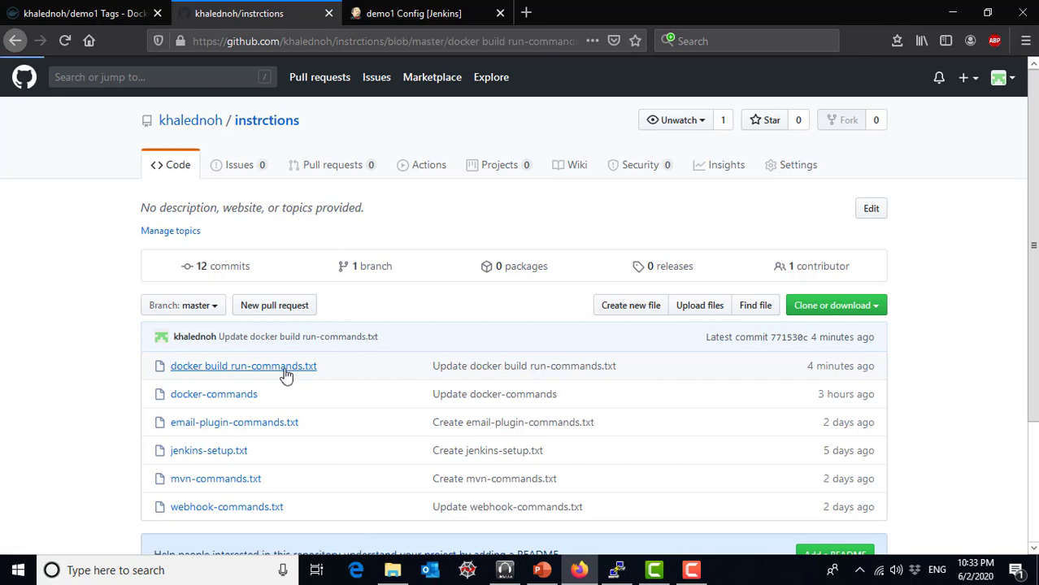
pyautogui.scroll(-5, 281, 362)
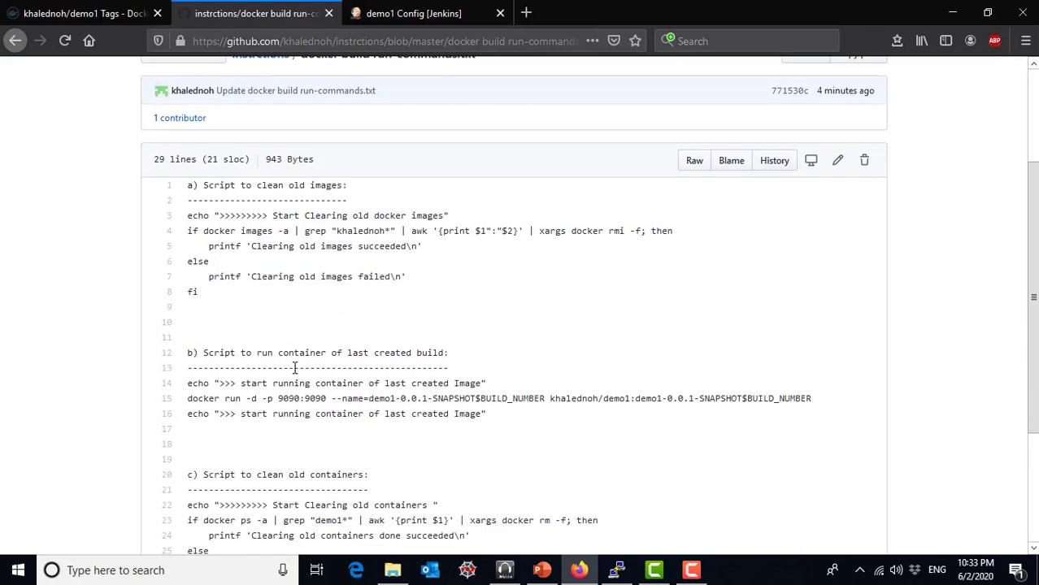
# Copy script b, which runs the container of the last created build, into the new Execute shell step's command in Jenkins.
pyautogui.moveTo(186, 275); pyautogui.dragTo(462, 278)
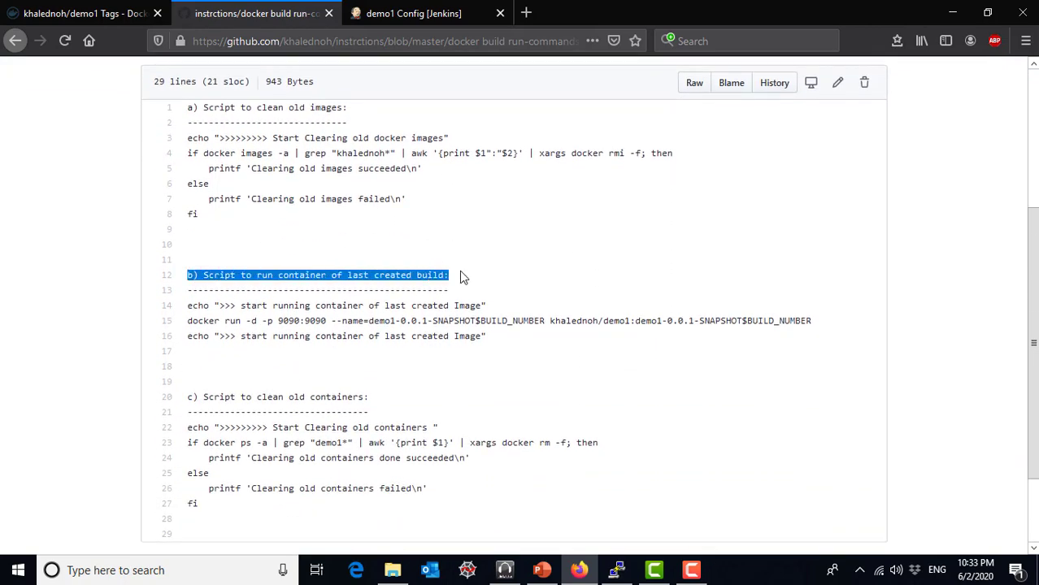
pyautogui.click(501, 348)
pyautogui.moveTo(501, 347); pyautogui.dragTo(187, 306)
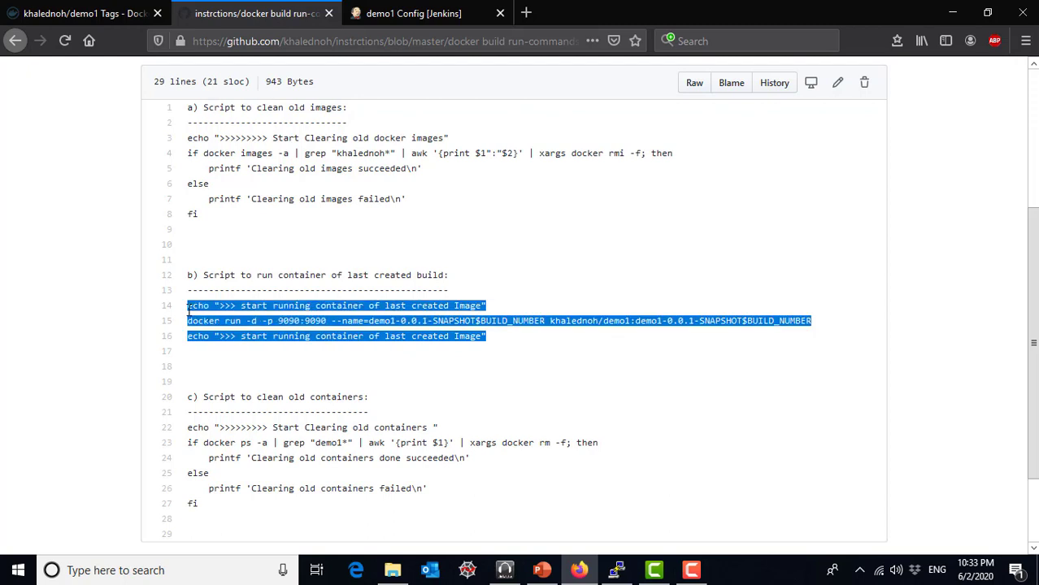
pyautogui.rightClick(249, 304)
pyautogui.click(291, 326)
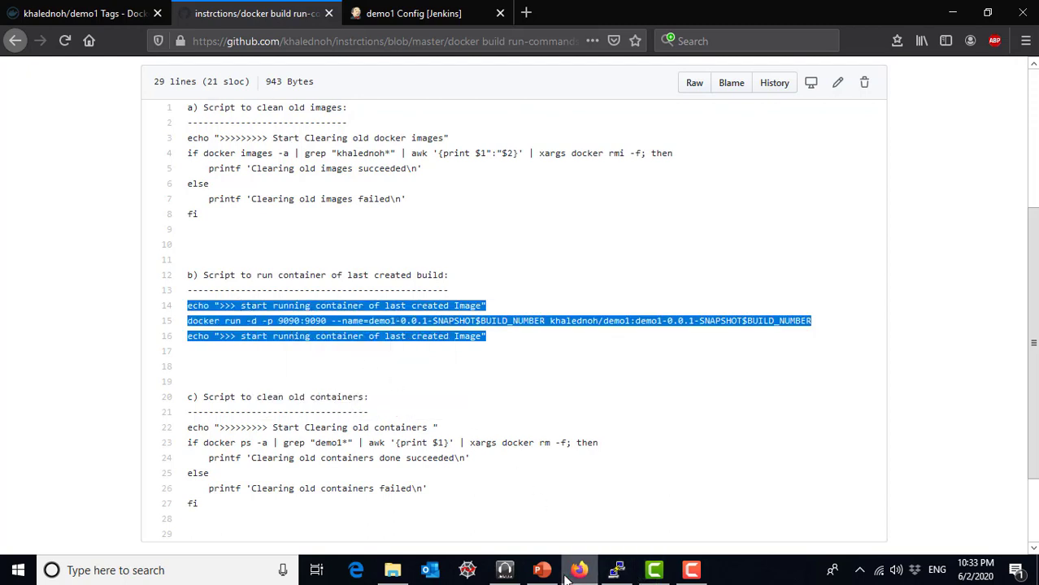
pyautogui.click(441, 8)
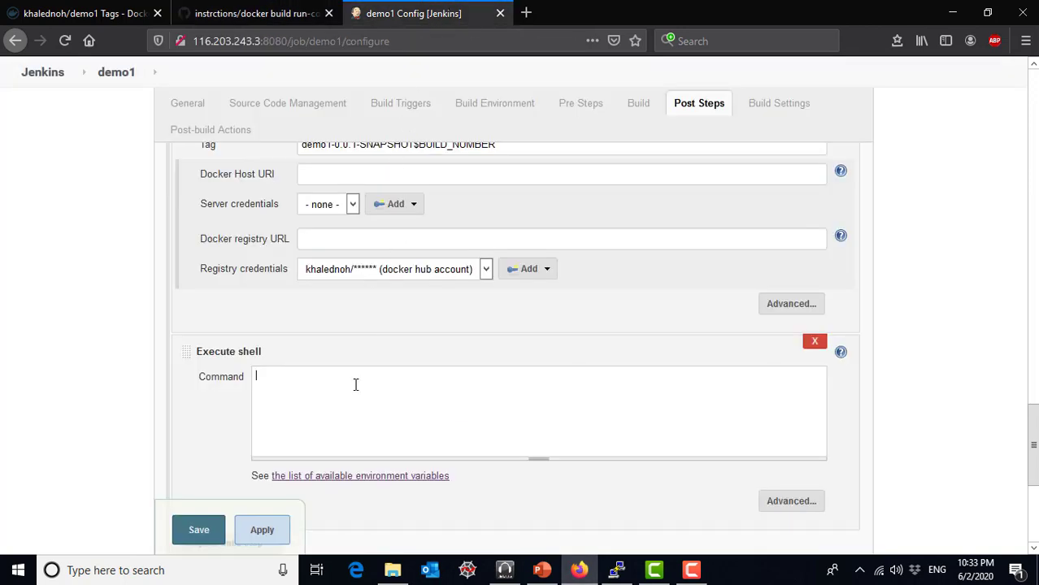
pyautogui.hotkey('ctrl', 'v')
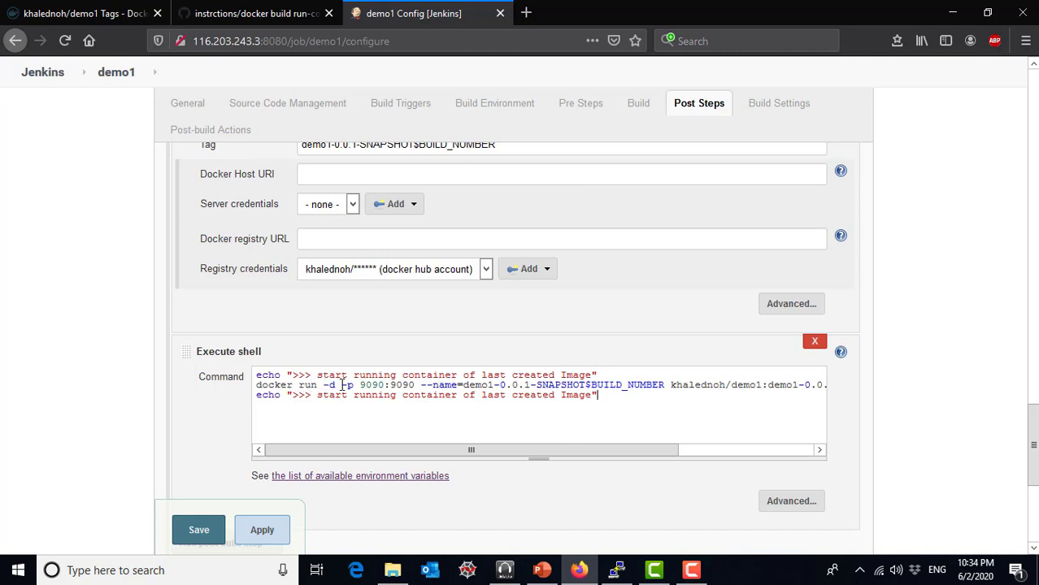
# Examine the docker run command's port mapping, container name and image reference against the repository name and tag in Docker Build and Publish.
pyautogui.doubleClick(403, 385)
pyautogui.moveTo(385, 385); pyautogui.dragTo(360, 386)
pyautogui.doubleClick(404, 385)
pyautogui.moveTo(546, 450); pyautogui.dragTo(605, 449)
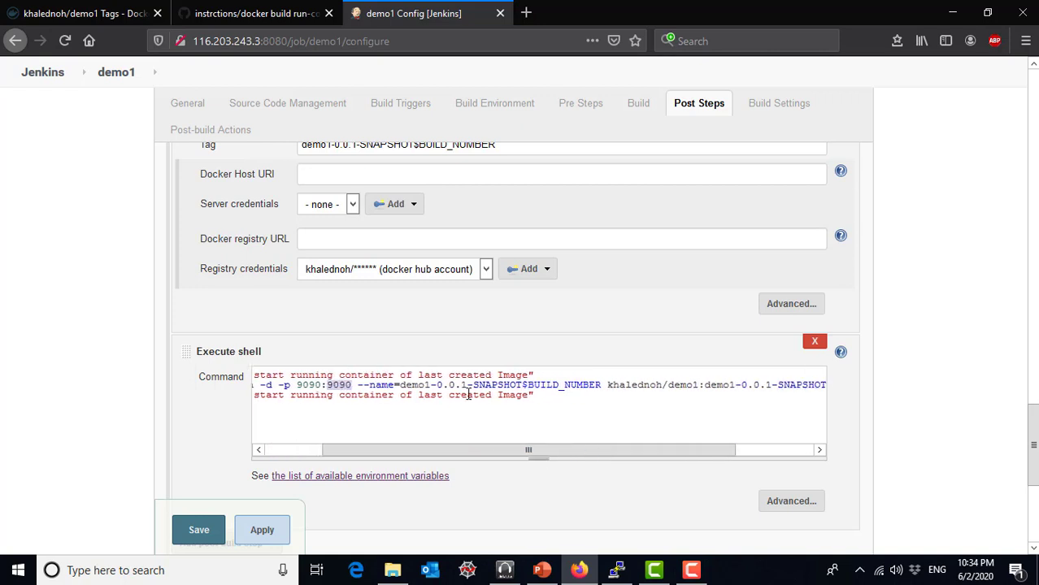
pyautogui.moveTo(401, 385); pyautogui.dragTo(514, 386)
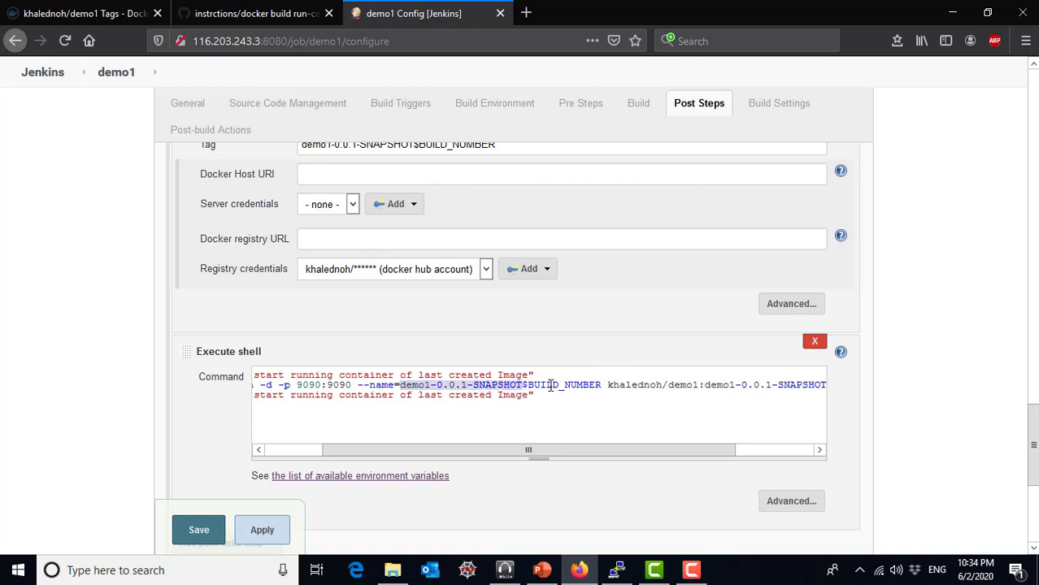
pyautogui.moveTo(602, 385); pyautogui.dragTo(522, 386)
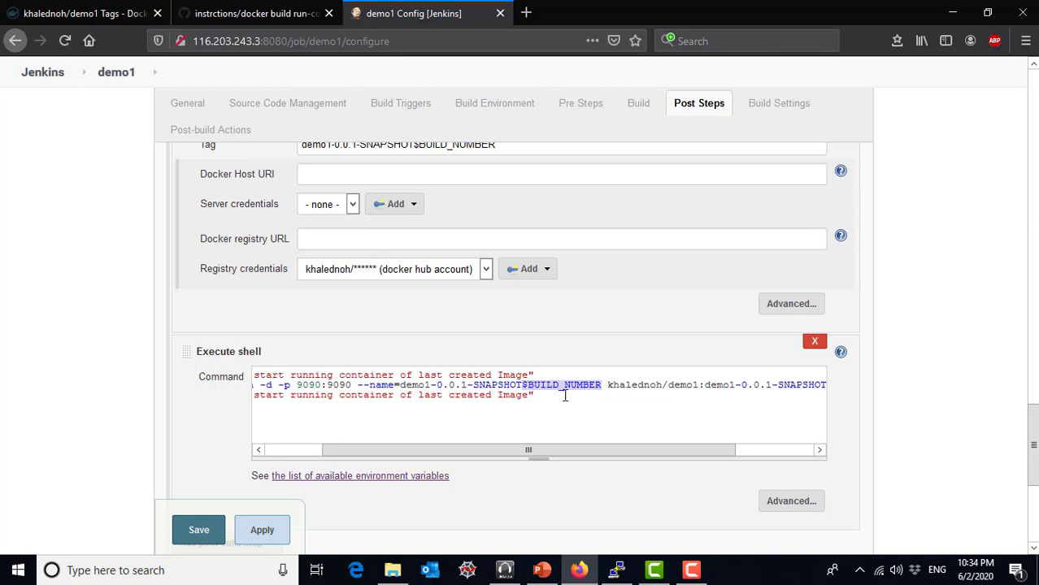
pyautogui.click(560, 398)
pyautogui.moveTo(569, 452); pyautogui.dragTo(614, 457)
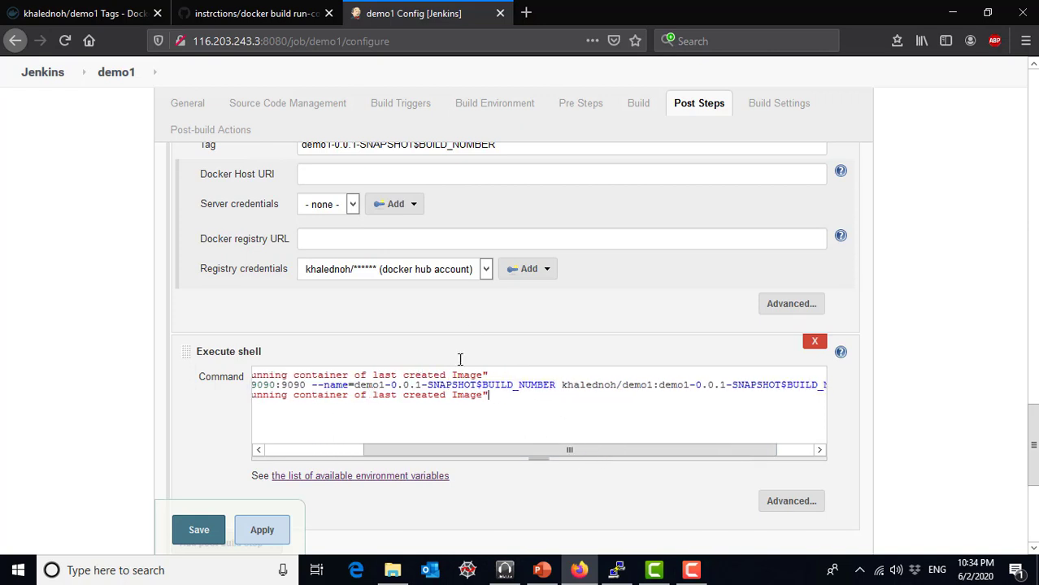
pyautogui.scroll(1, 481, 322)
pyautogui.scroll(1, 481, 322)
pyautogui.click(510, 222)
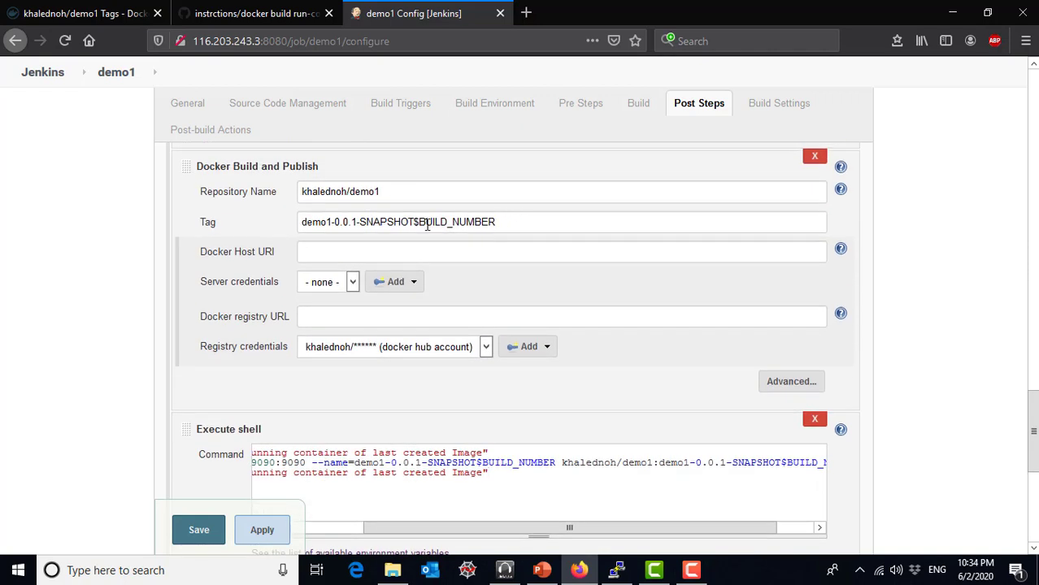
pyautogui.moveTo(583, 527); pyautogui.dragTo(620, 529)
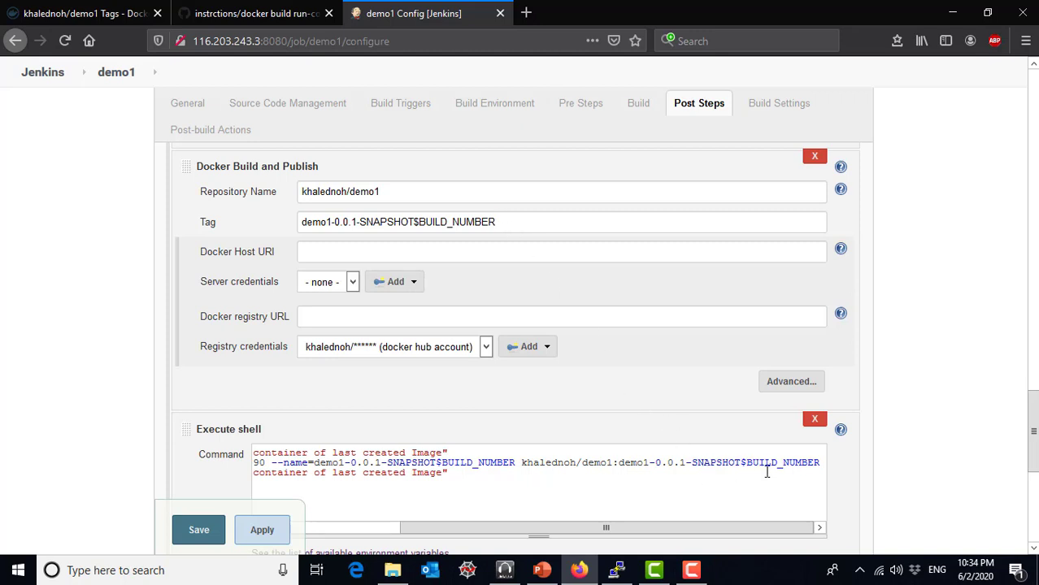
pyautogui.moveTo(724, 530); pyautogui.dragTo(504, 528)
# Apply the demo1 configuration with the added container-run shell step.
pyautogui.scroll(-3, 615, 413)
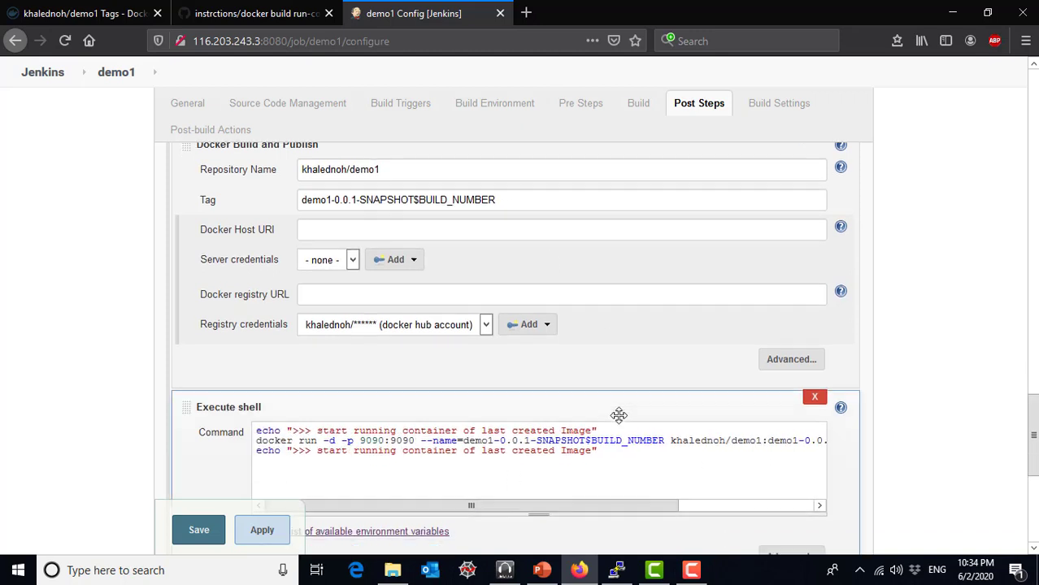
pyautogui.click(262, 530)
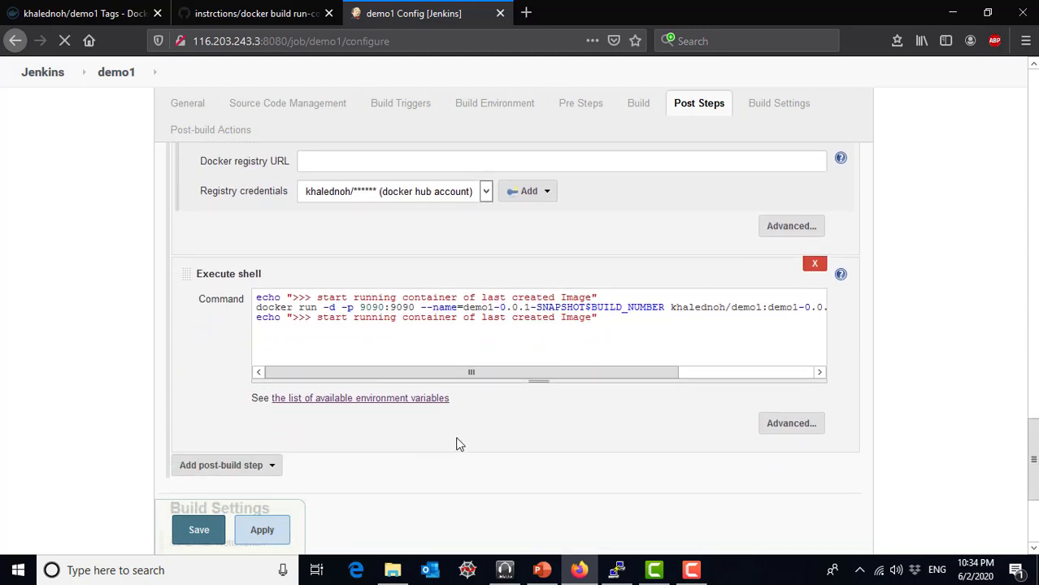
# Review the order of the post-build steps and the ports and container name in the docker run command.
pyautogui.scroll(10, 538, 309)
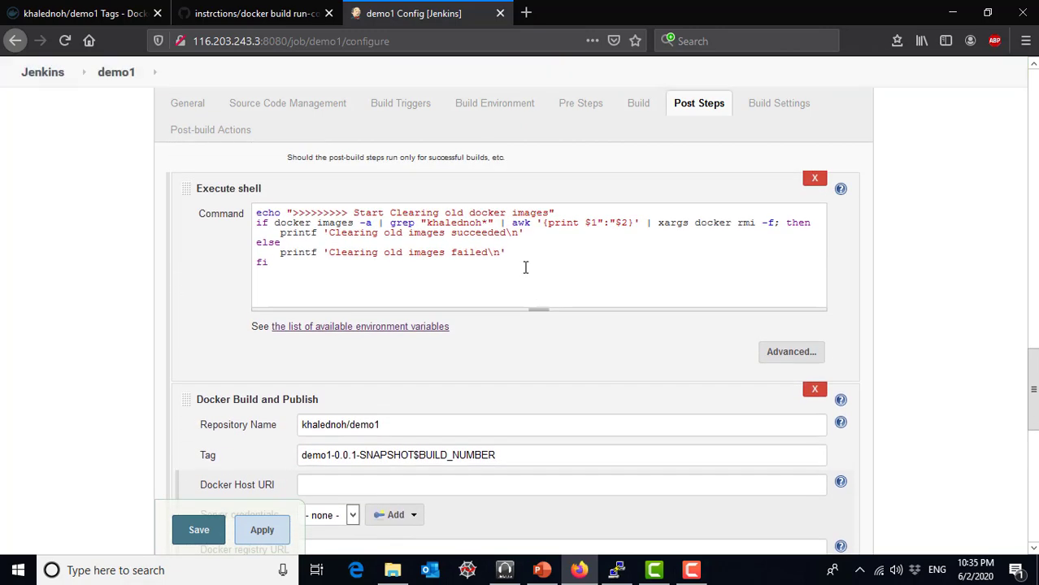
pyautogui.scroll(-3, 526, 268)
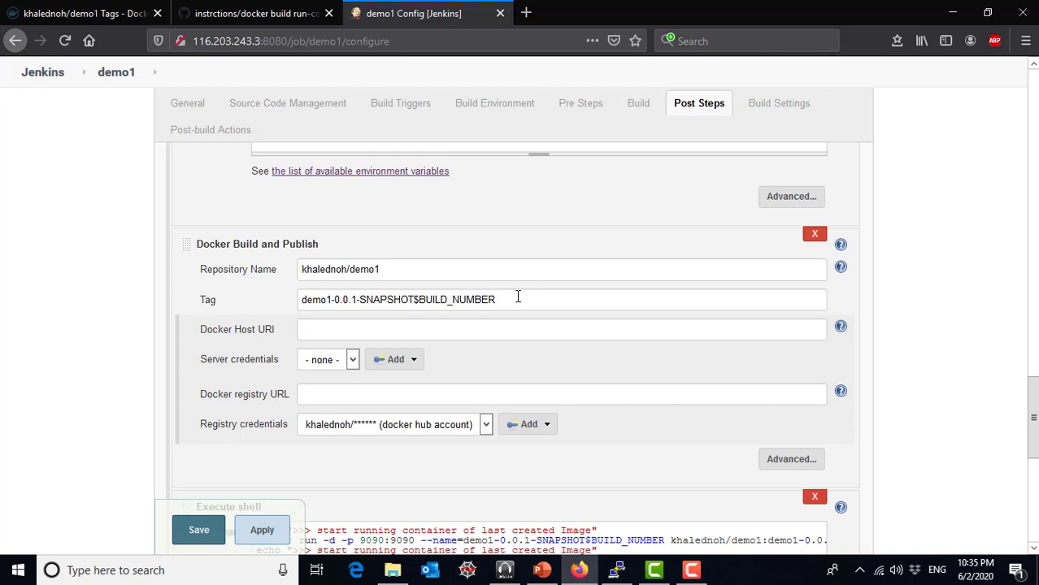
pyautogui.scroll(-3, 509, 302)
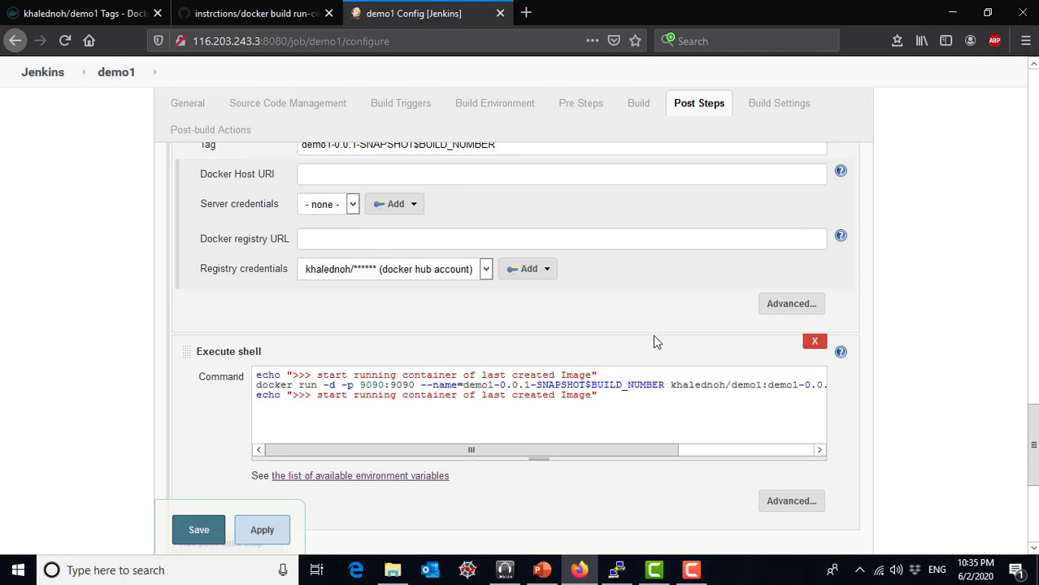
pyautogui.doubleClick(404, 385)
pyautogui.doubleClick(371, 385)
pyautogui.click(389, 418)
pyautogui.moveTo(465, 387); pyautogui.dragTo(495, 383)
# Add another Execute shell post-build step below the one that runs the container.
pyautogui.scroll(-2, 141, 401)
pyautogui.click(274, 397)
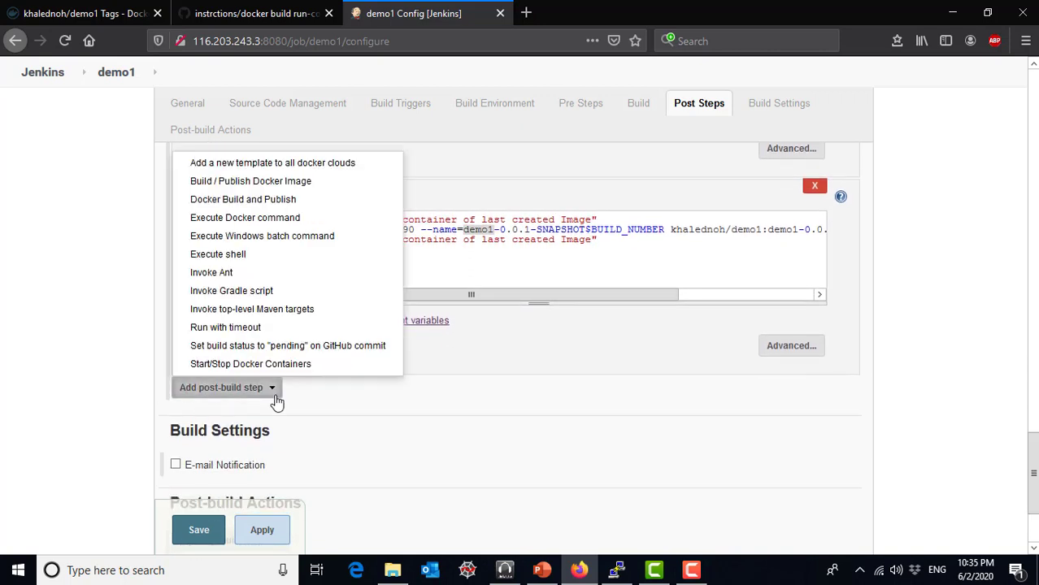
pyautogui.click(262, 256)
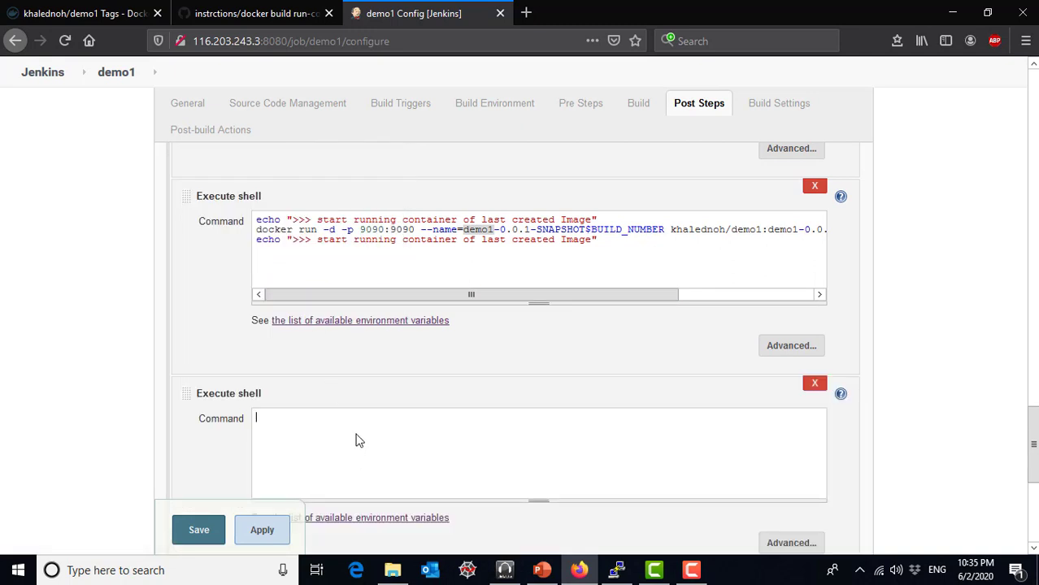
# Copy the "Script to clean old containers" from the GitHub instructions into the empty Execute shell command of the demo1 configuration.
pyautogui.click(265, 15)
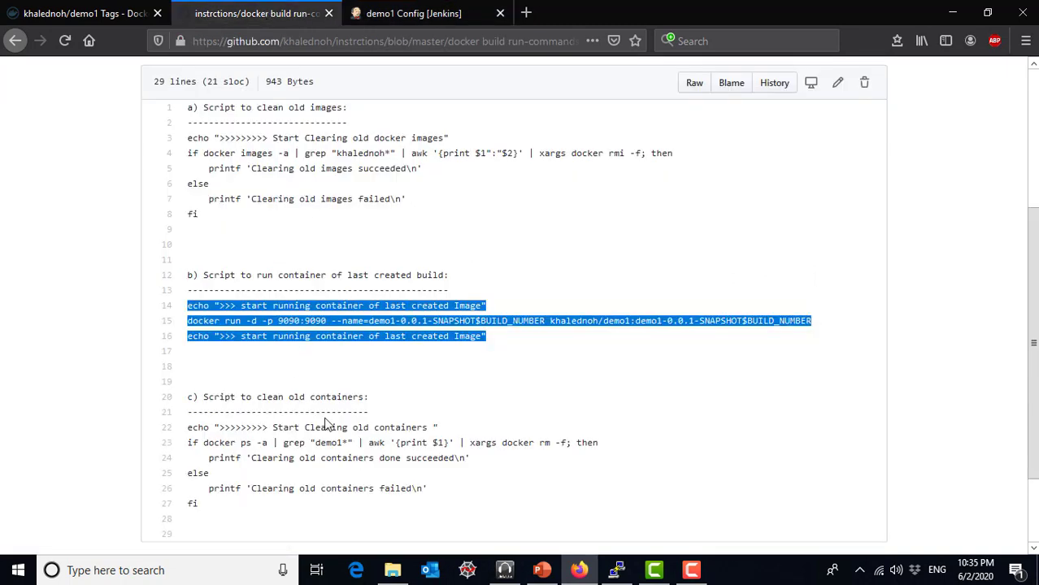
pyautogui.click(281, 423)
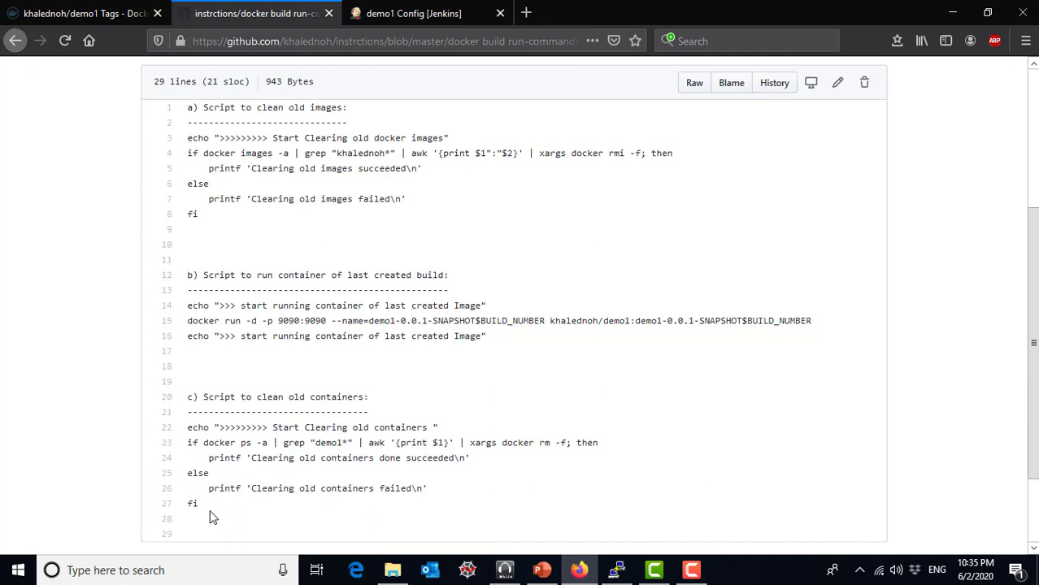
pyautogui.moveTo(203, 506); pyautogui.dragTo(188, 426)
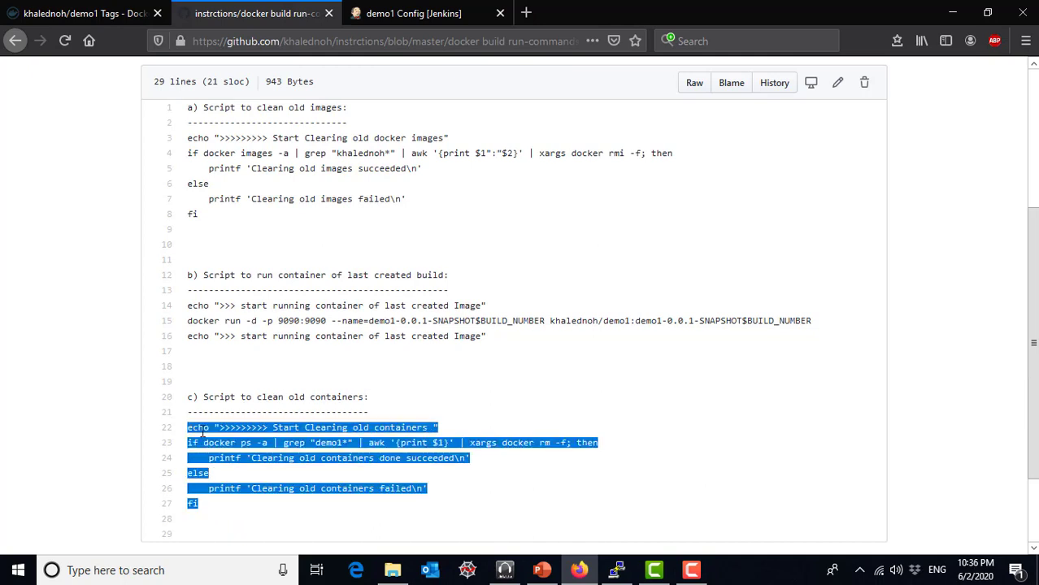
pyautogui.rightClick(252, 430)
pyautogui.click(287, 442)
pyautogui.click(413, 13)
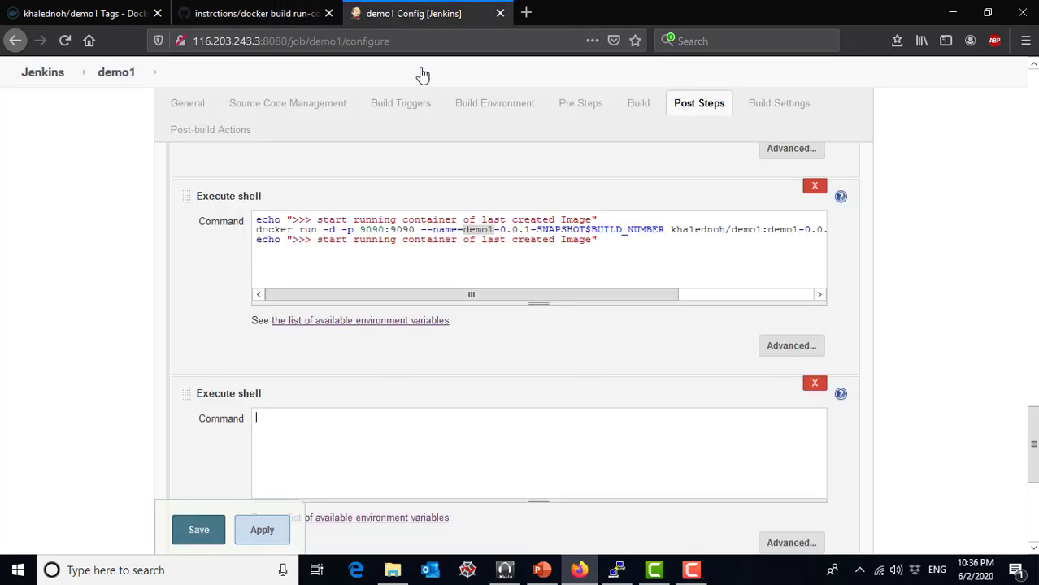
pyautogui.click(383, 435)
pyautogui.hotkey('ctrl', 'v')
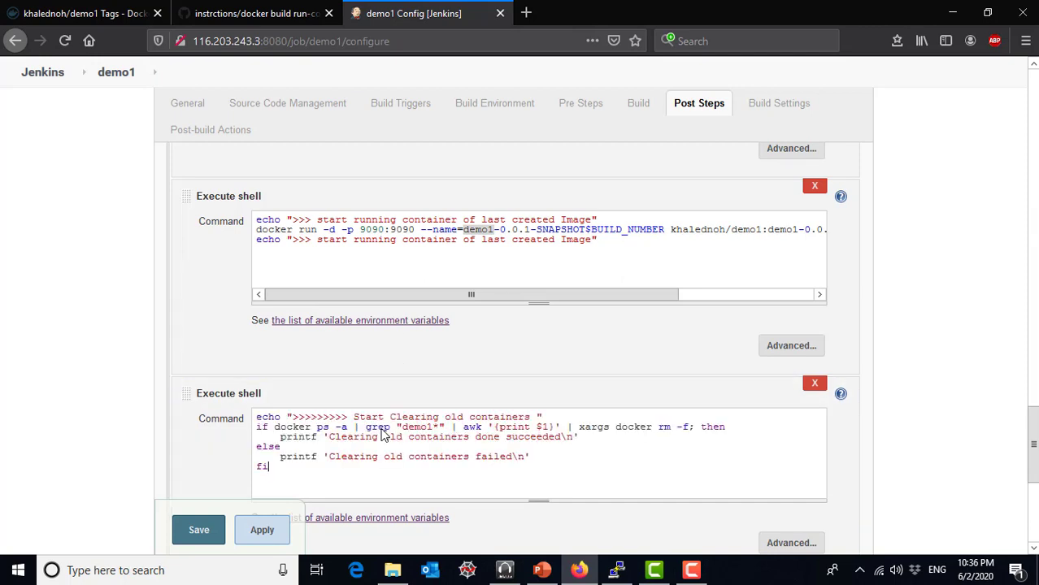
# Move the container-cleaning Execute shell step to the top of the post-build steps, above the one that clears old docker images.
pyautogui.moveTo(388, 391); pyautogui.dragTo(389, 207)
pyautogui.scroll(5, 453, 342)
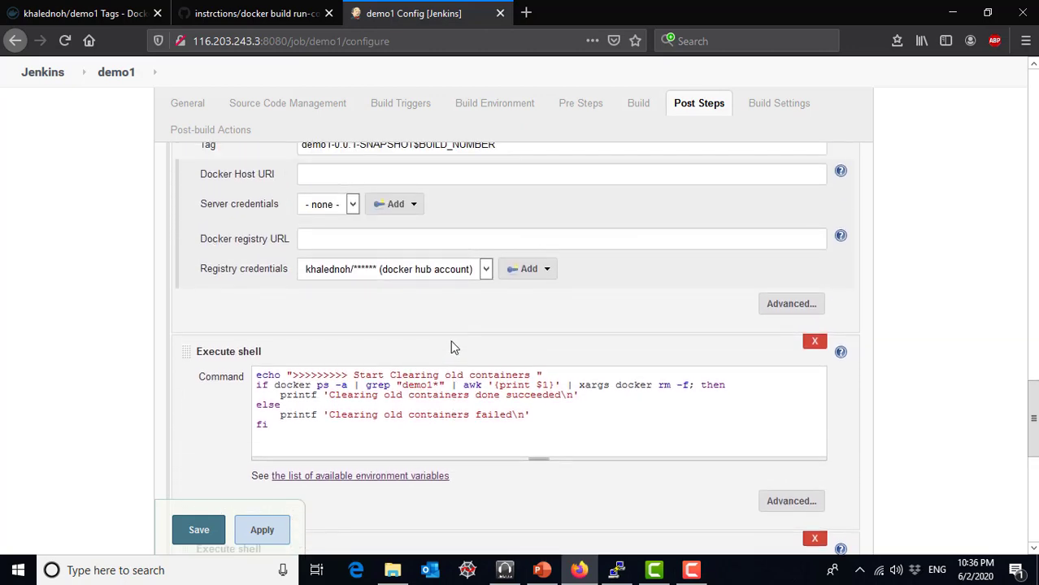
pyautogui.moveTo(477, 432); pyautogui.dragTo(495, 363)
pyautogui.scroll(5, 492, 374)
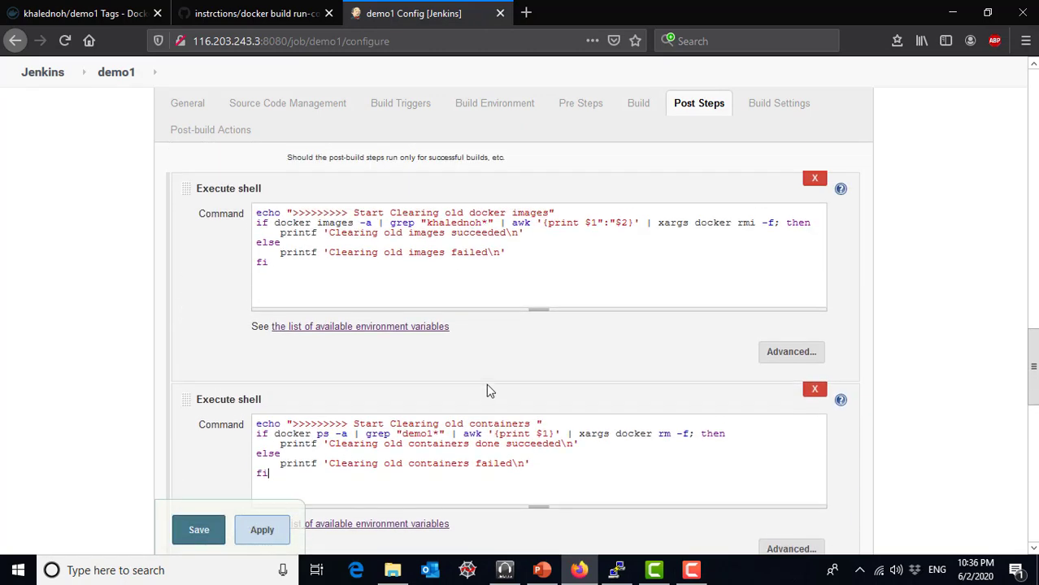
pyautogui.moveTo(482, 399); pyautogui.dragTo(466, 194)
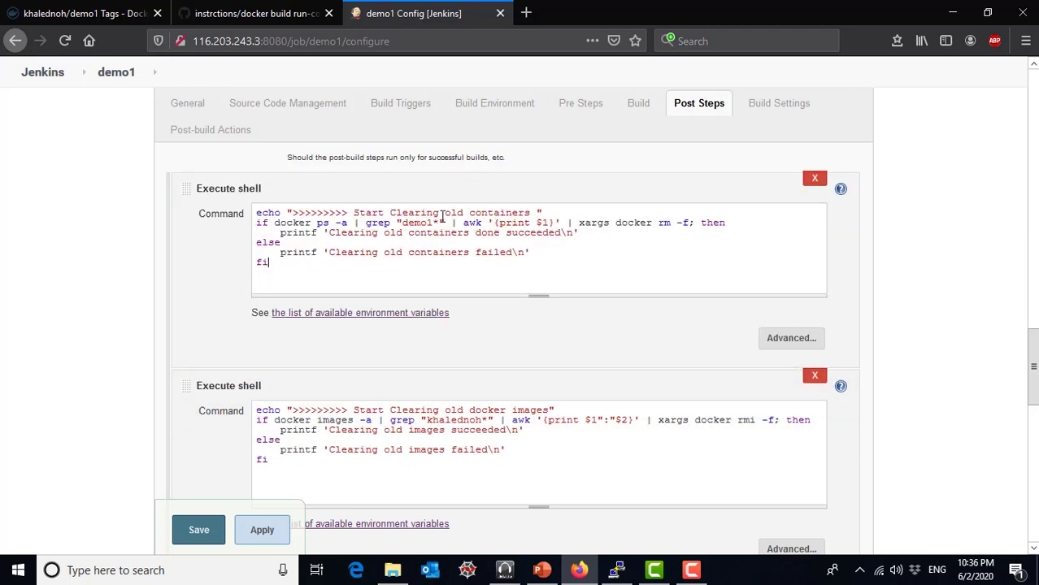
# Review the order of the post-build steps: container cleanup, image cleanup, Docker Build and Publish with its tag, and running the container.
pyautogui.click(354, 213)
pyautogui.hotkey('shift', 'Home')
pyautogui.moveTo(476, 213); pyautogui.dragTo(536, 213)
pyautogui.scroll(-2, 498, 363)
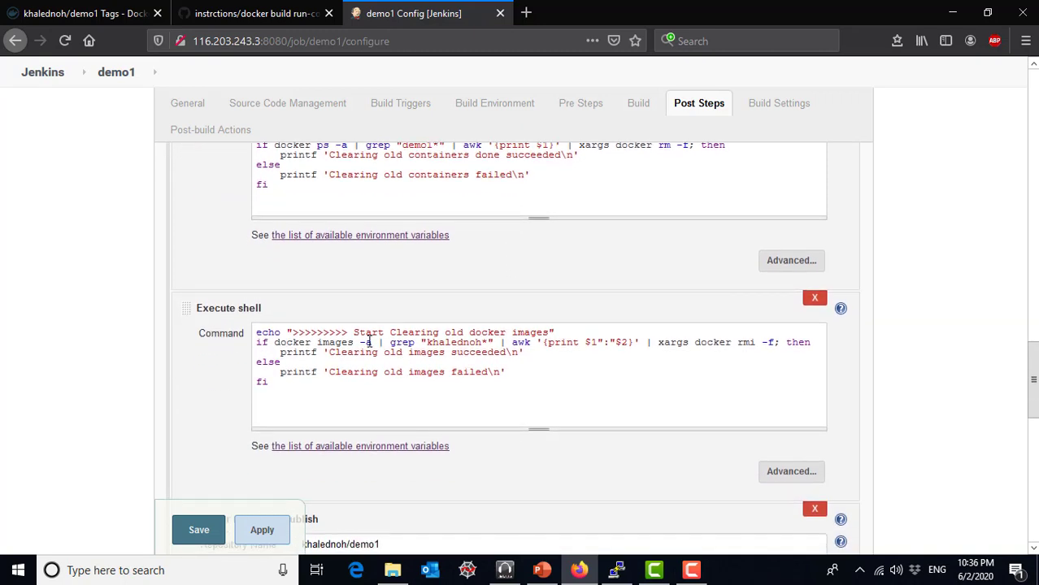
pyautogui.moveTo(354, 336); pyautogui.dragTo(553, 334)
pyautogui.scroll(-1, 535, 362)
pyautogui.scroll(-5, 536, 362)
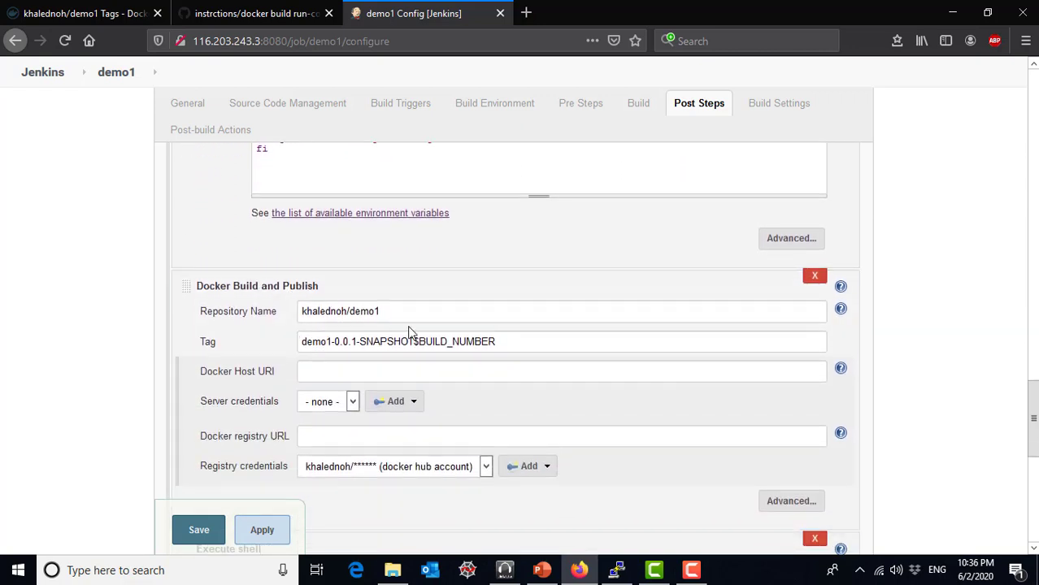
pyautogui.doubleClick(525, 341)
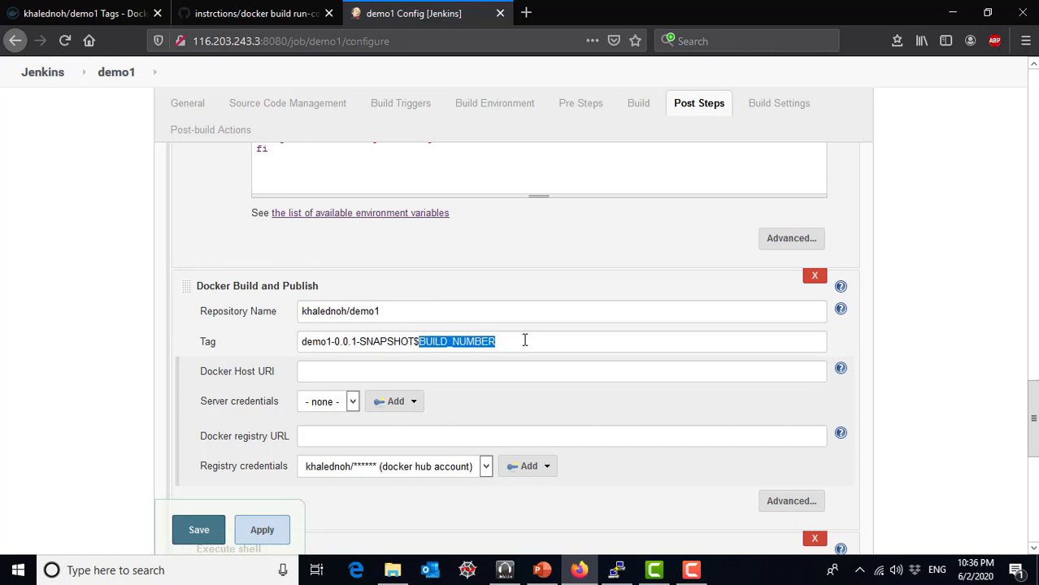
pyautogui.click(454, 312)
pyautogui.scroll(-2, 522, 353)
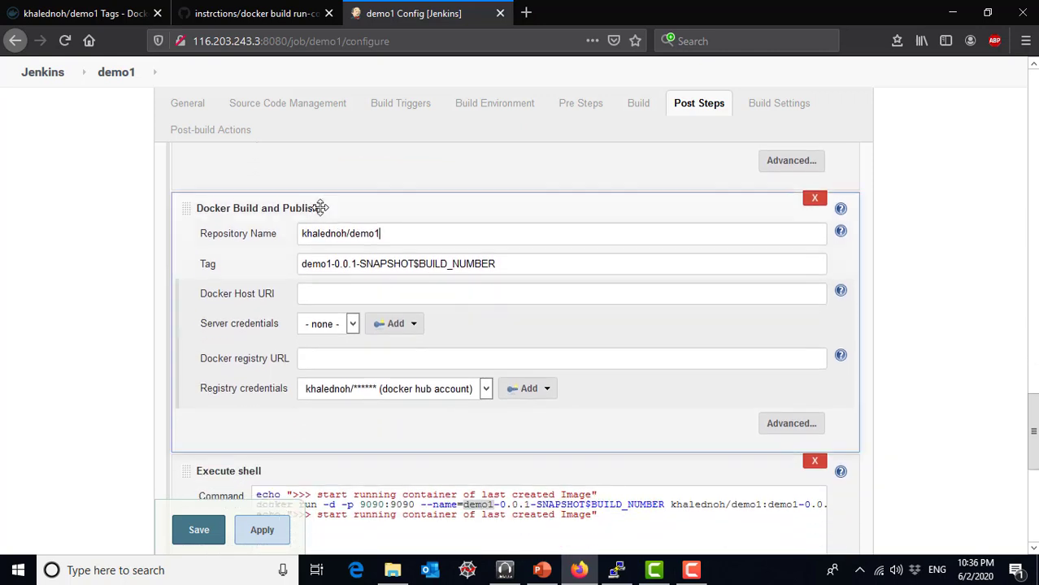
pyautogui.scroll(-2, 487, 411)
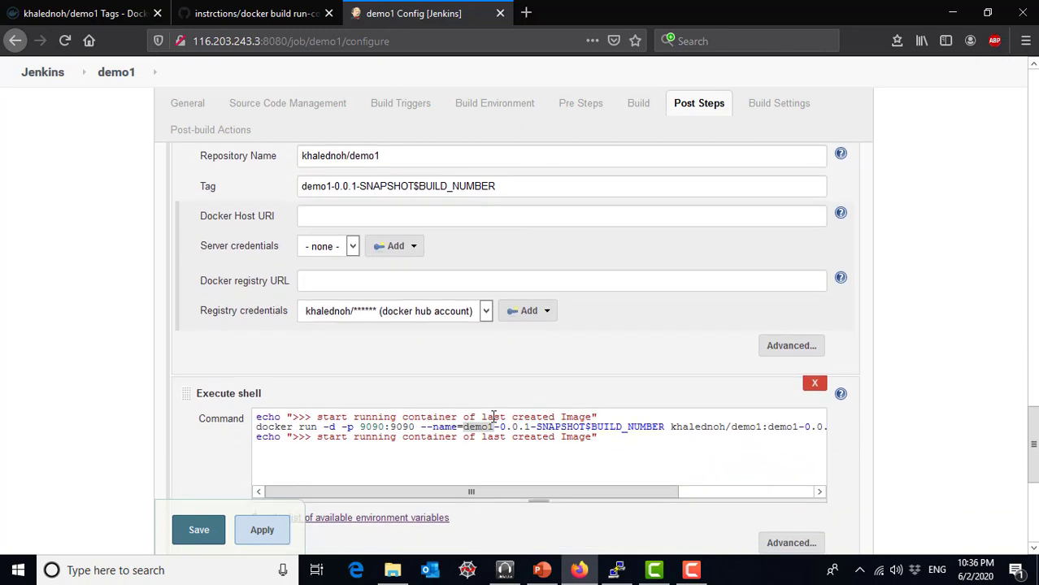
pyautogui.click(559, 461)
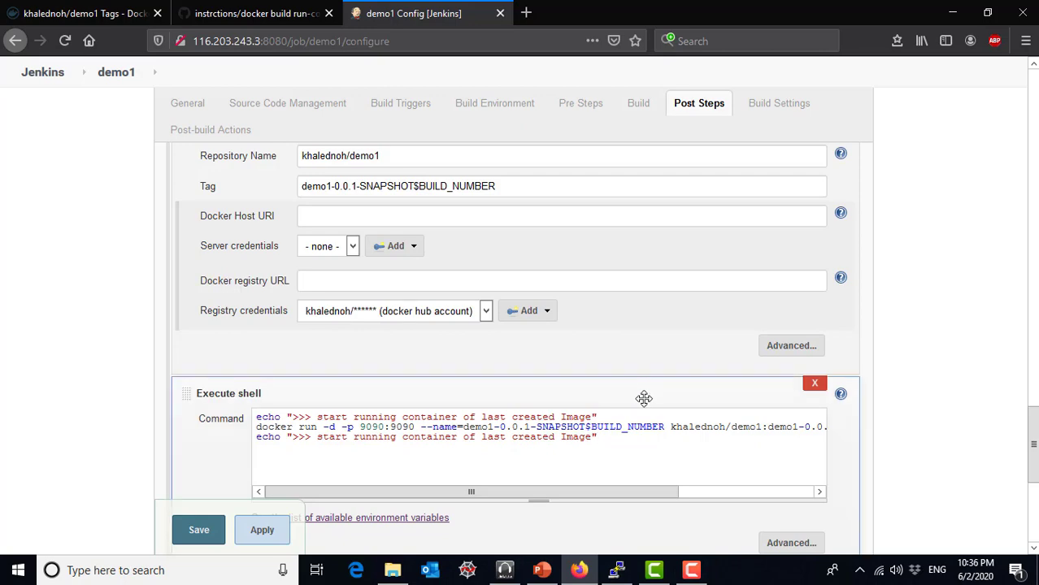
# Examine how the container-cleaning script lists all containers with docker ps -a and filters them with grep "demo1*".
pyautogui.scroll(10, 645, 396)
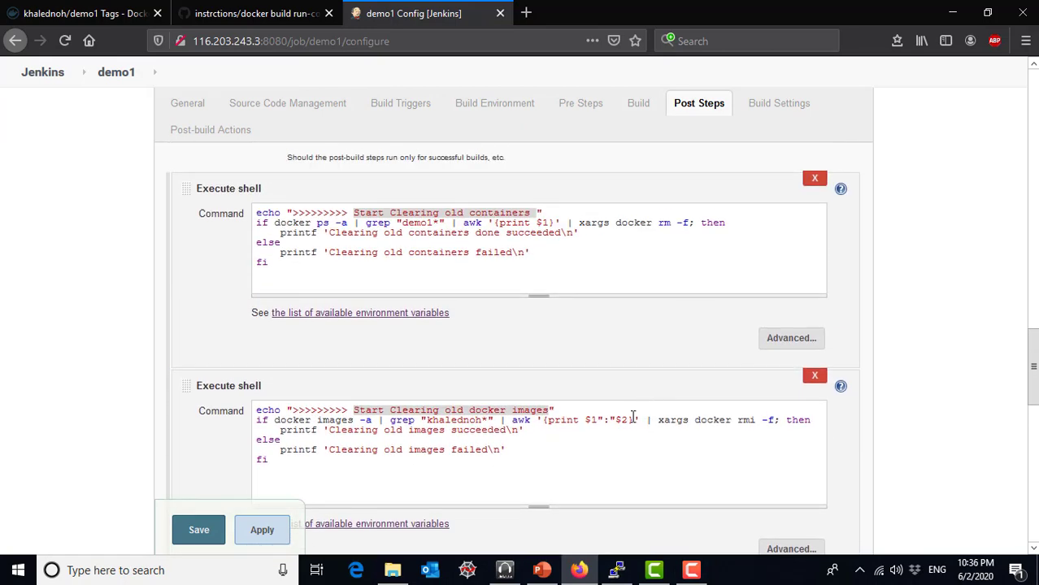
pyautogui.click(633, 417)
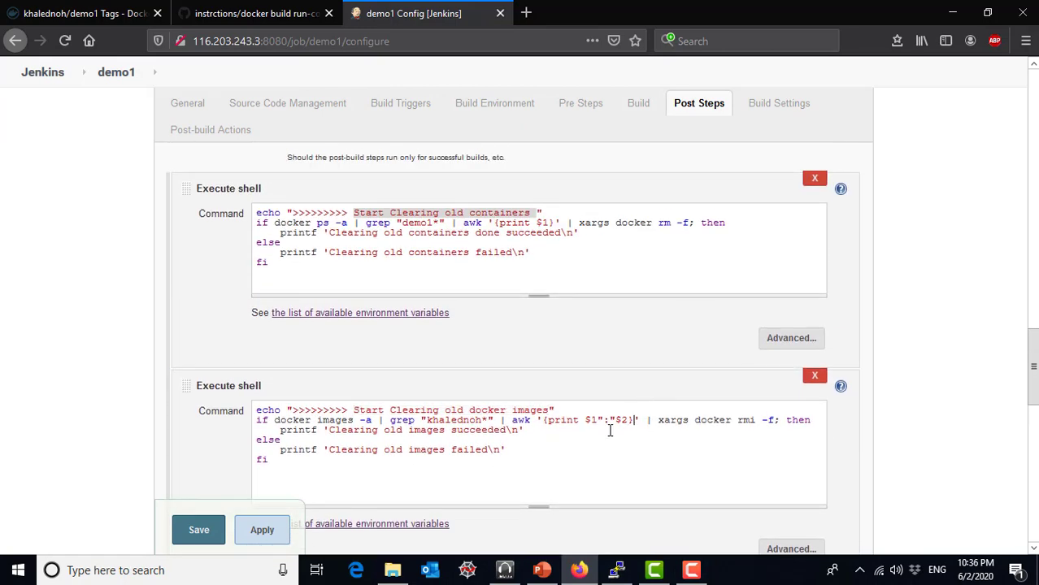
pyautogui.click(555, 222)
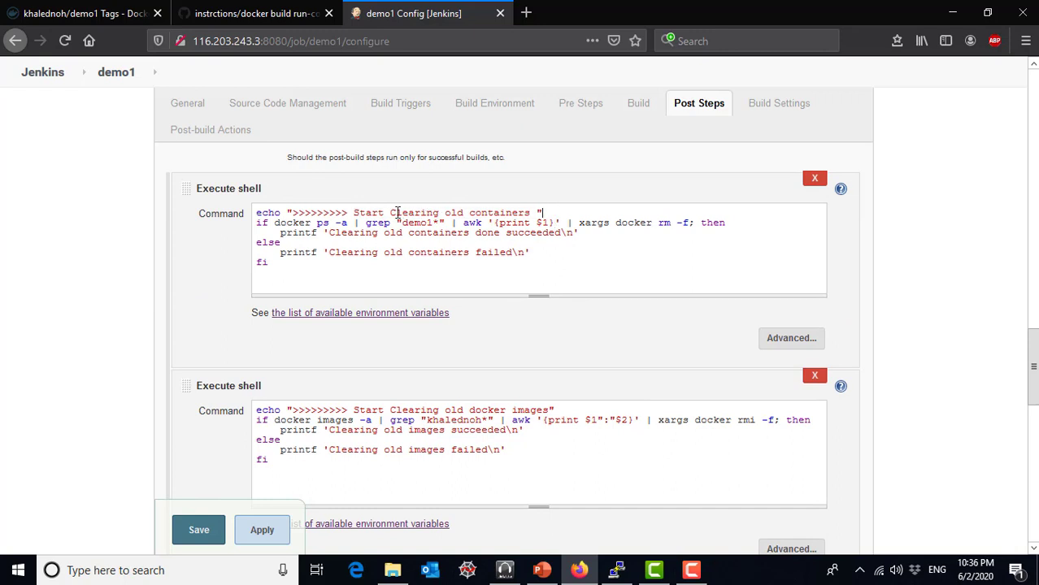
pyautogui.moveTo(385, 213); pyautogui.dragTo(534, 213)
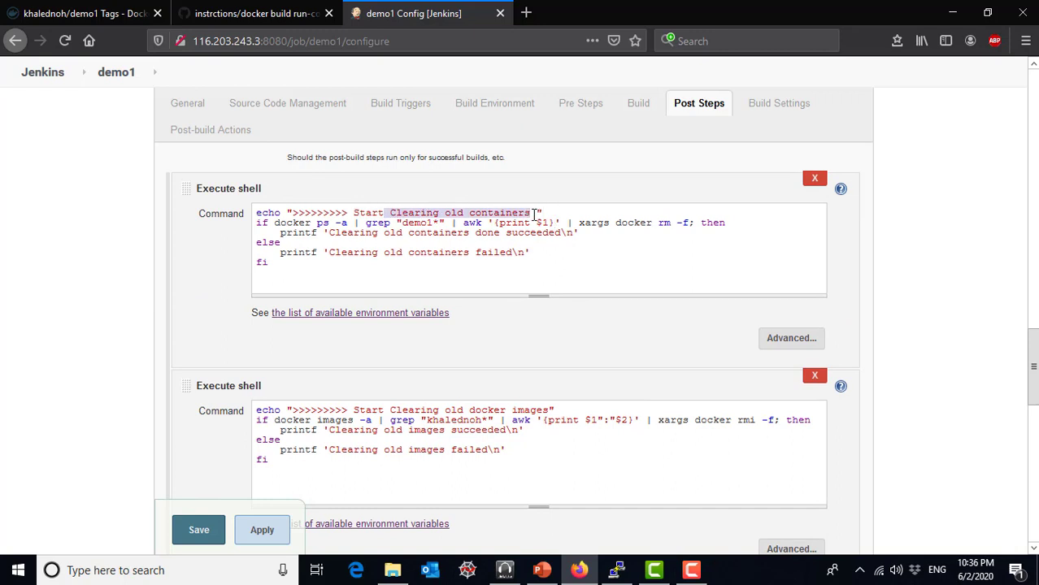
pyautogui.click(545, 213)
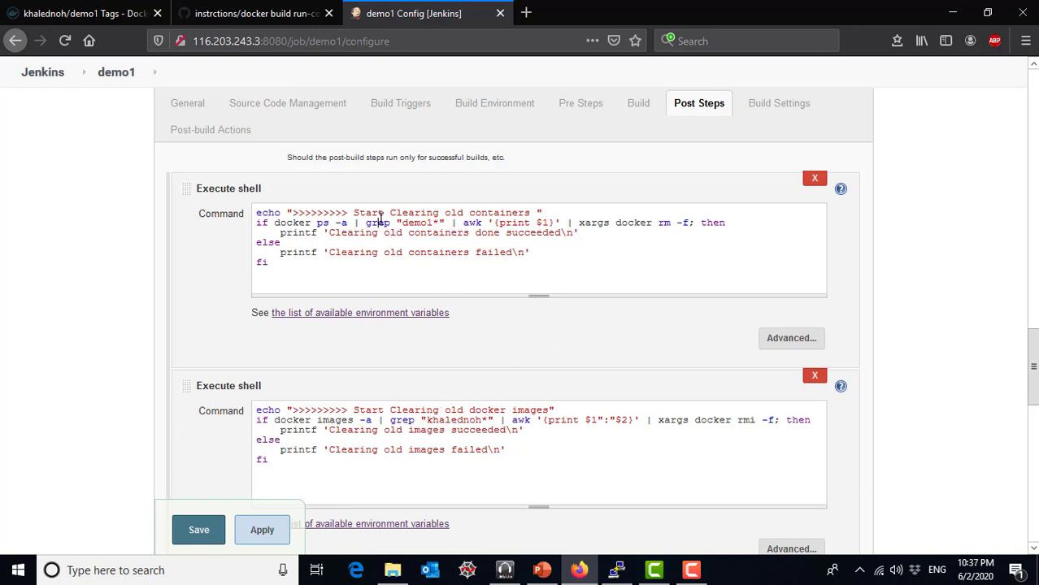
pyautogui.moveTo(273, 223); pyautogui.dragTo(355, 224)
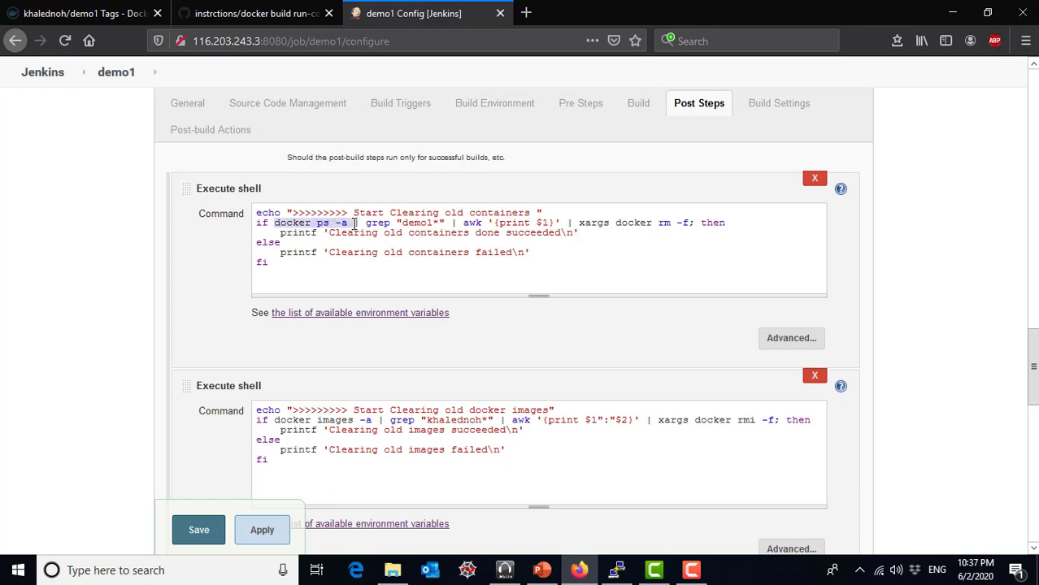
pyautogui.moveTo(355, 223); pyautogui.dragTo(442, 216)
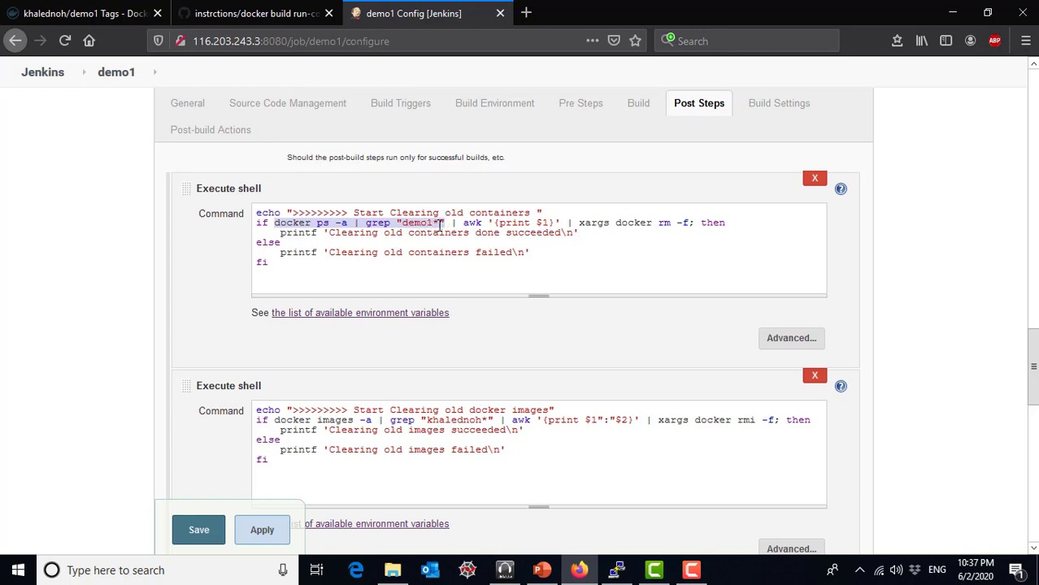
pyautogui.click(403, 224)
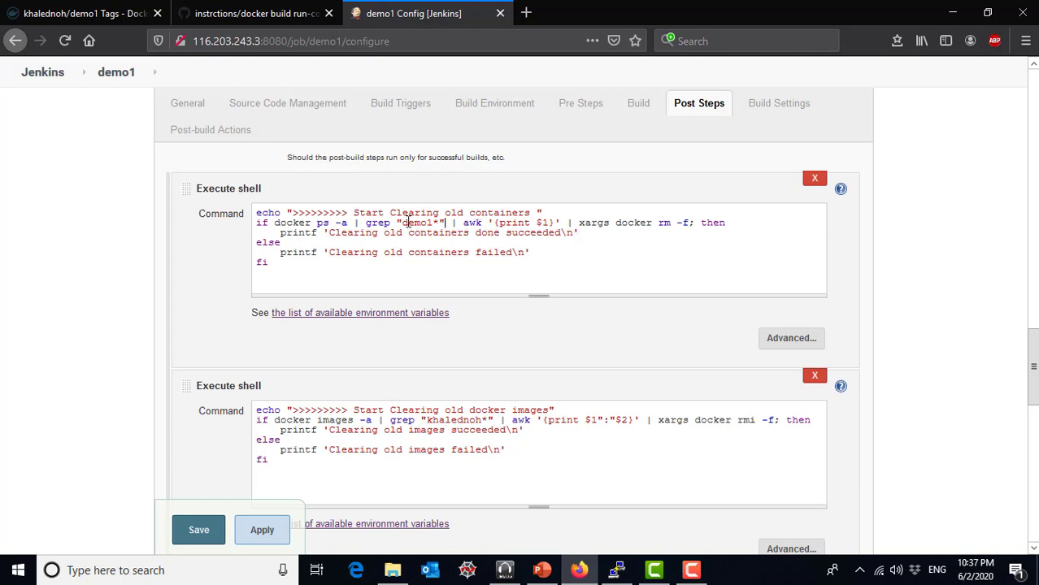
pyautogui.moveTo(408, 222); pyautogui.dragTo(278, 223)
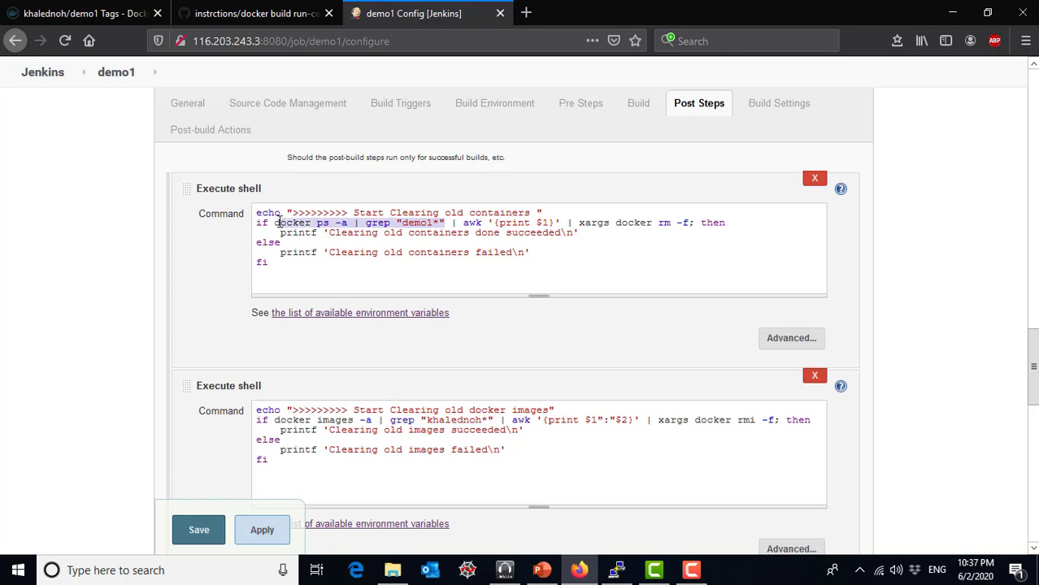
# Examine the awk '{print $1}' part and the forced docker rm -f removal in the container-cleaning script.
pyautogui.click(543, 223)
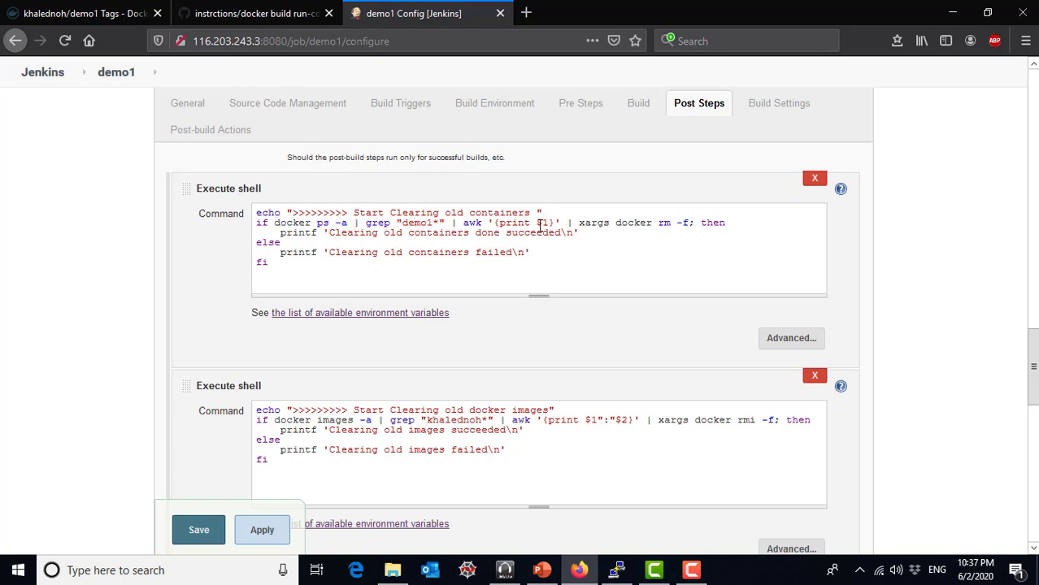
pyautogui.moveTo(536, 222); pyautogui.dragTo(550, 225)
pyautogui.moveTo(615, 223); pyautogui.dragTo(672, 223)
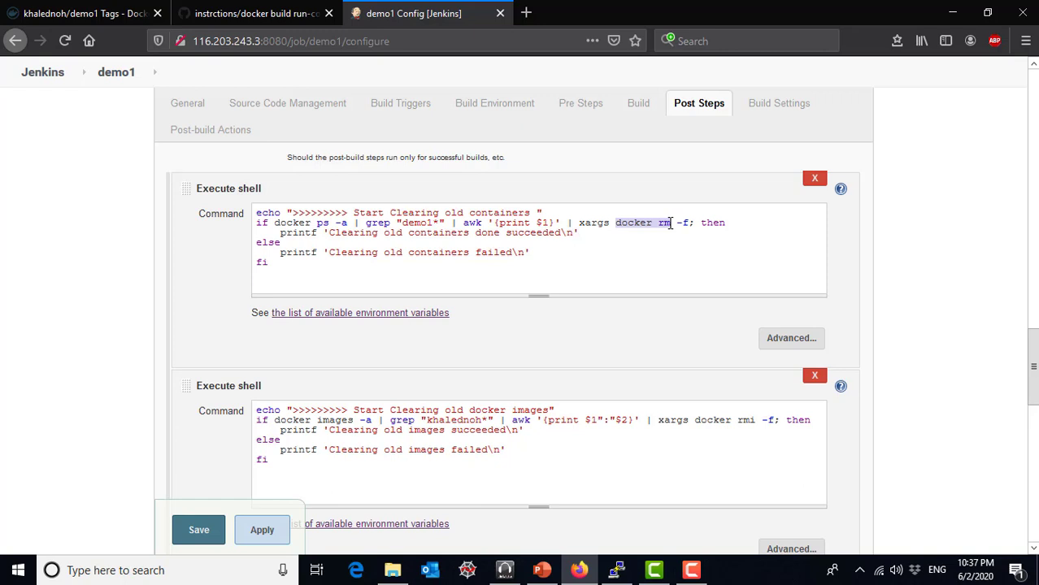
pyautogui.click(680, 223)
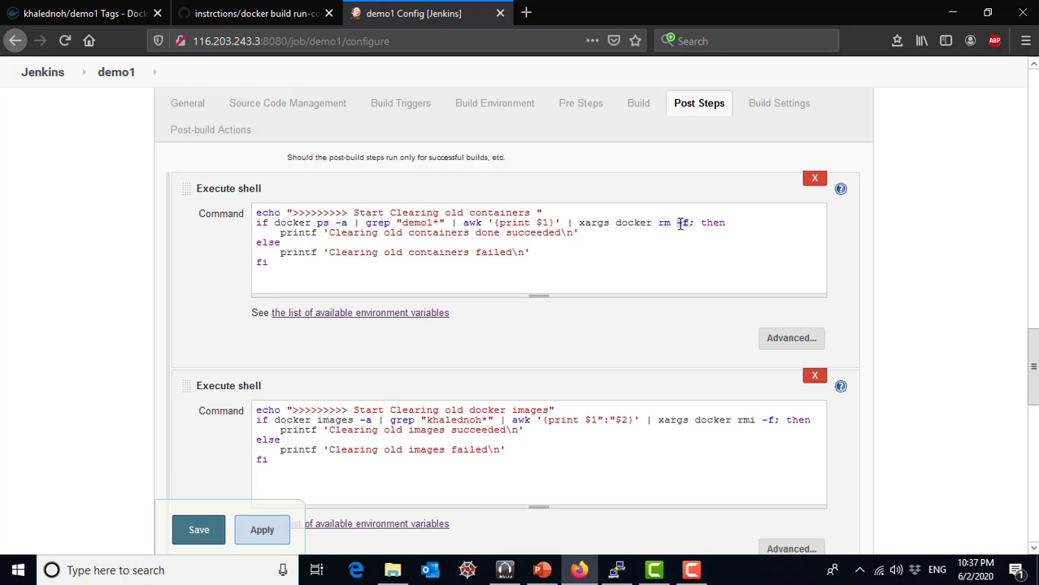
pyautogui.moveTo(675, 226); pyautogui.dragTo(617, 224)
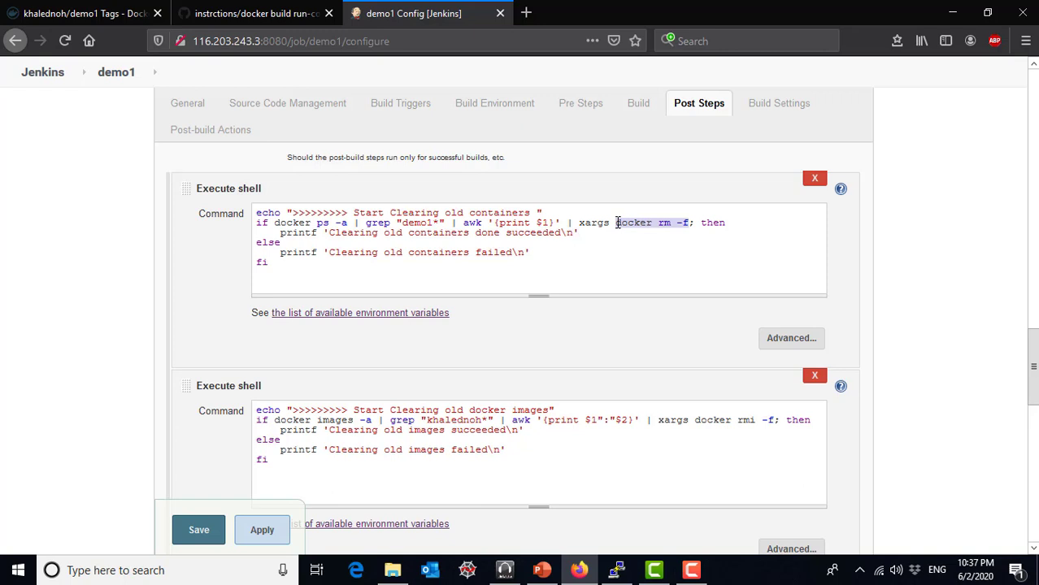
pyautogui.click(610, 236)
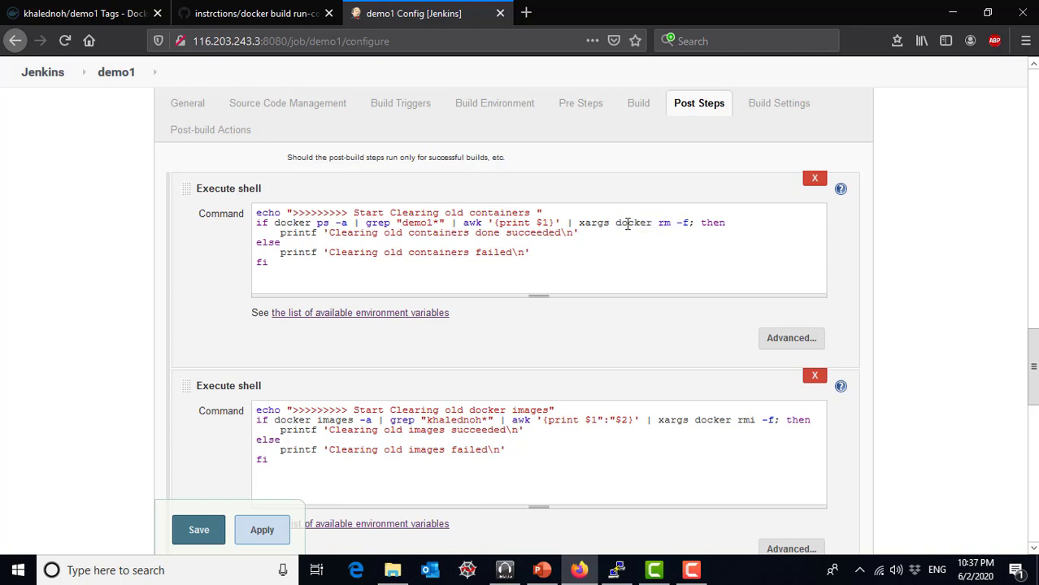
pyautogui.moveTo(677, 223); pyautogui.dragTo(689, 224)
pyautogui.click(652, 254)
# Apply and save the demo1 configuration with the reordered post-build steps.
pyautogui.scroll(-6, 560, 247)
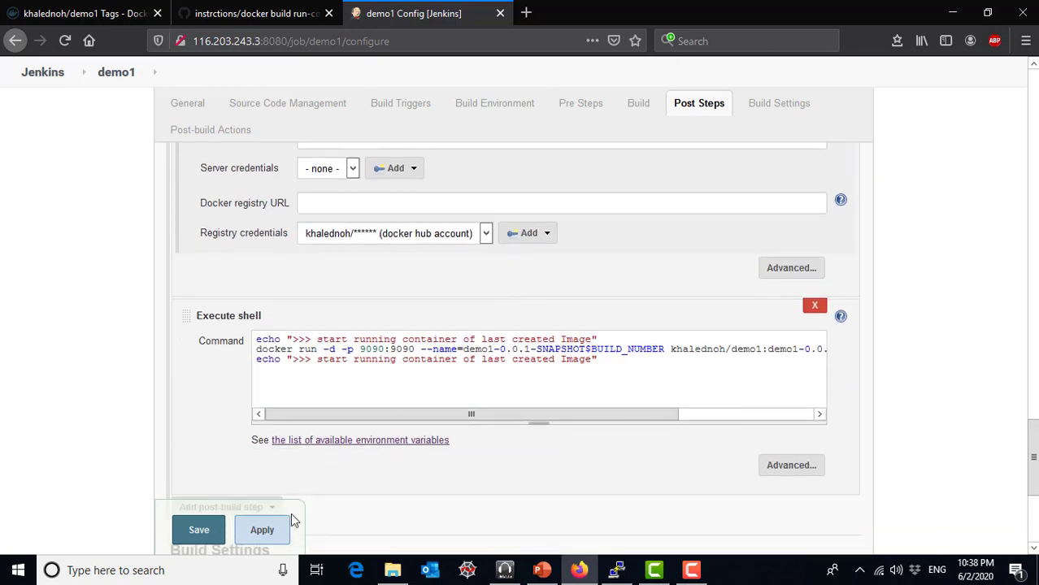
pyautogui.click(268, 536)
pyautogui.click(200, 533)
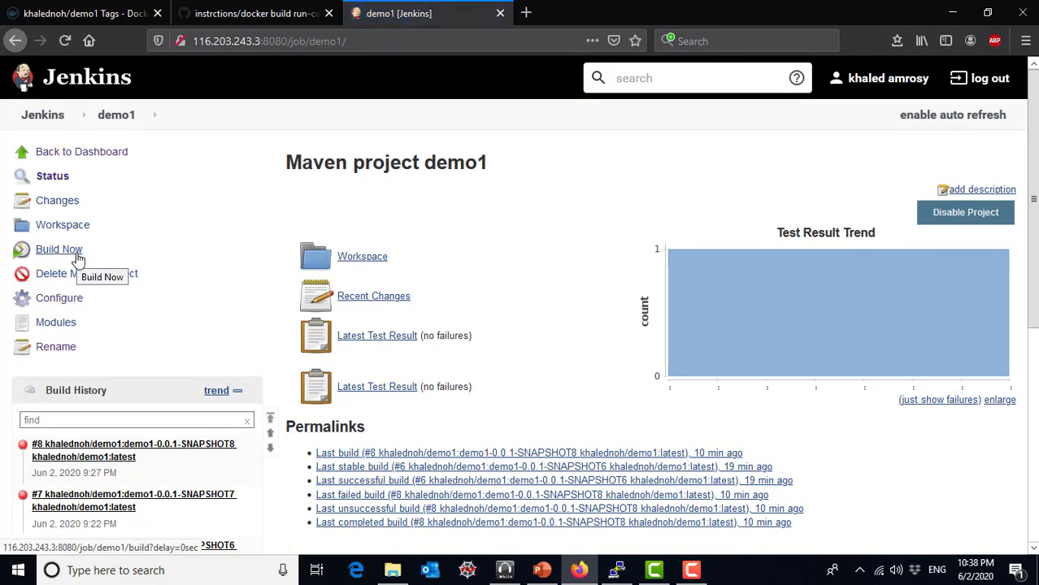
# Start a new build of the demo1 project and open the running build's console output.
pyautogui.click(78, 258)
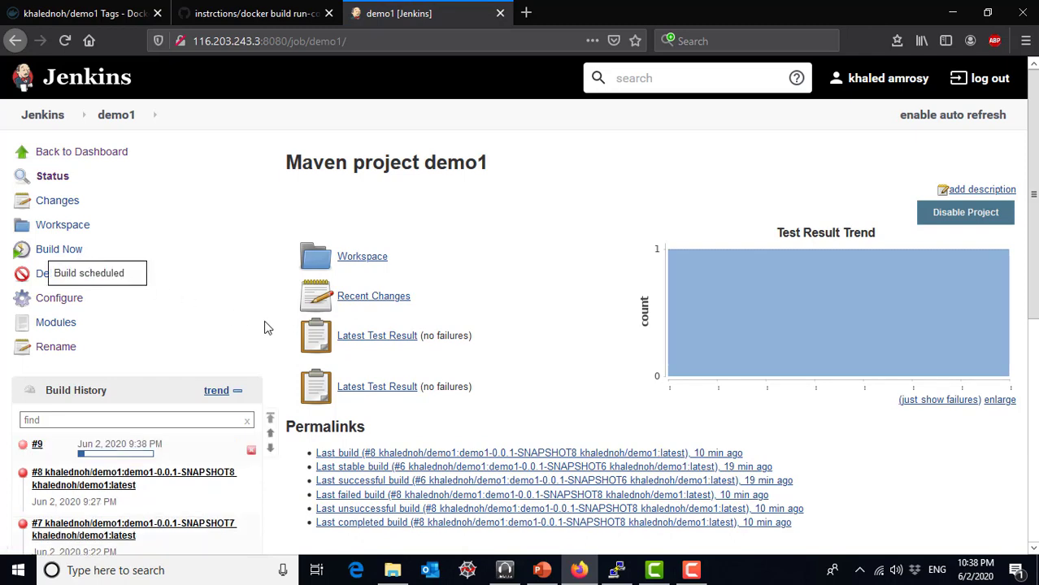
pyautogui.click(136, 444)
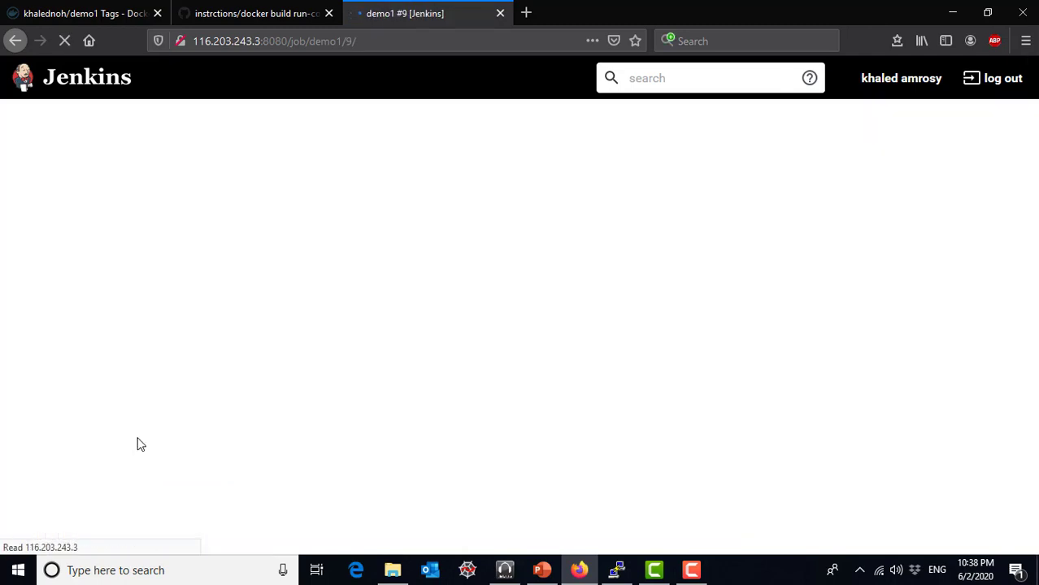
pyautogui.click(103, 227)
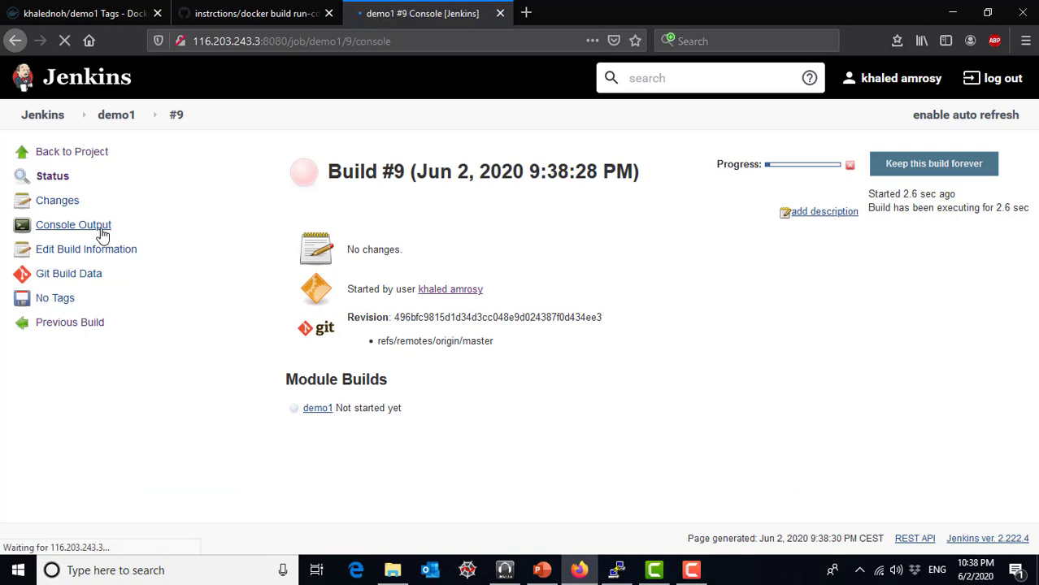
# Review the Git checkout and the Maven compile, test and install stages in the build's console output.
pyautogui.scroll(2, 531, 252)
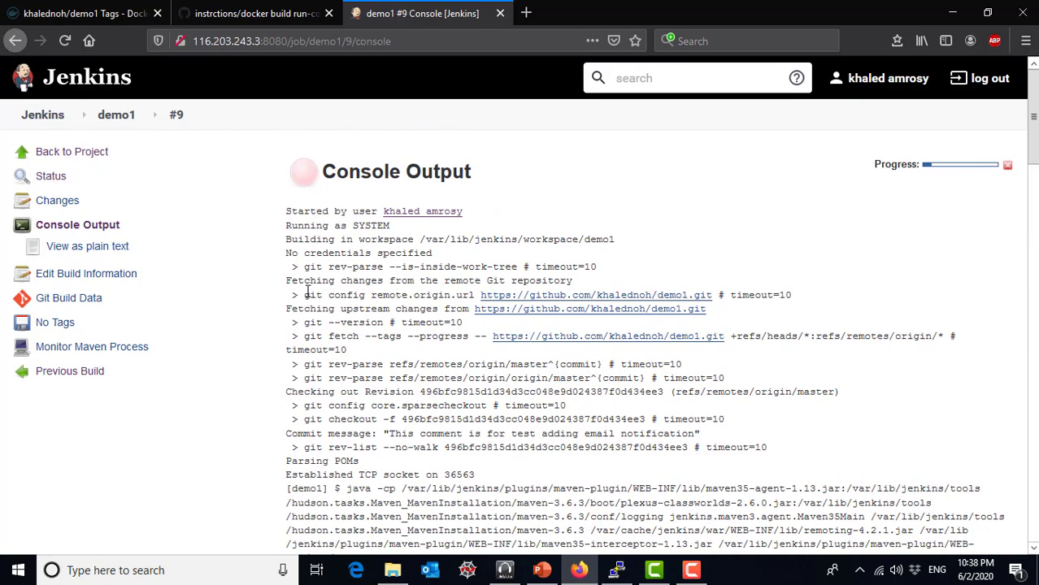
pyautogui.moveTo(304, 295); pyautogui.dragTo(384, 294)
pyautogui.scroll(-6, 599, 355)
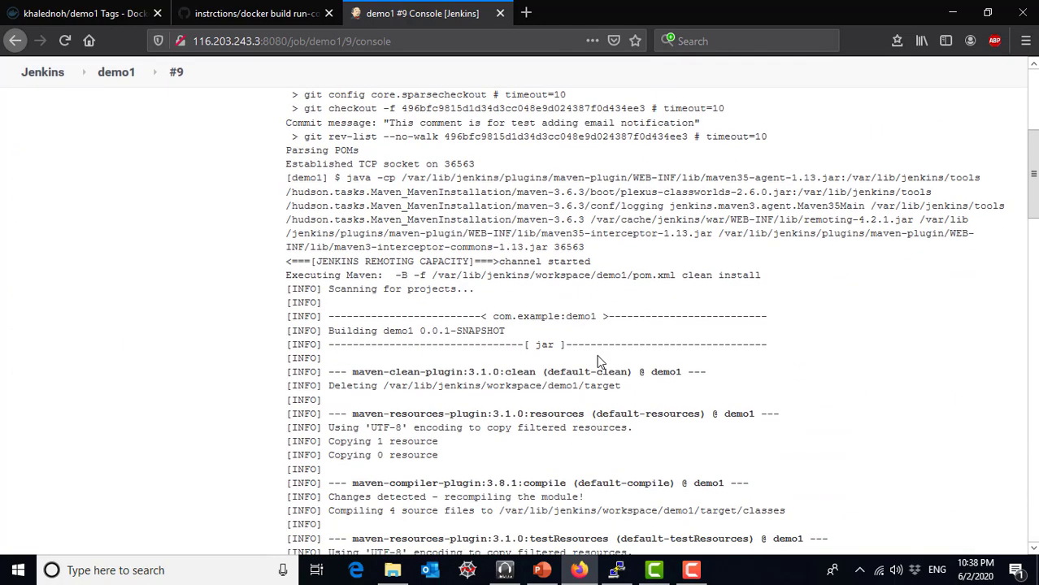
pyautogui.scroll(-2, 598, 355)
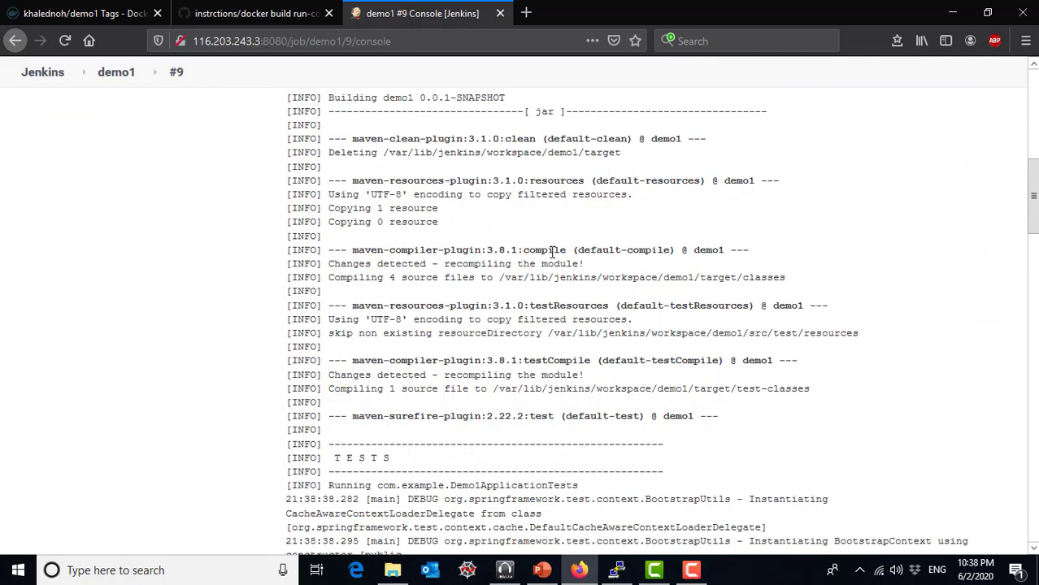
pyautogui.scroll(-6, 559, 382)
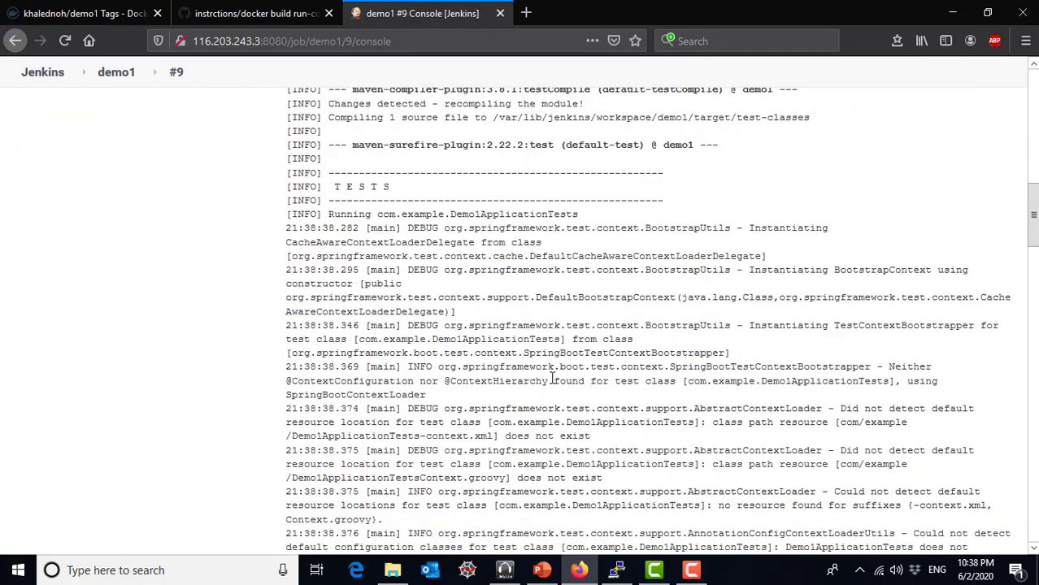
pyautogui.scroll(-20, 552, 379)
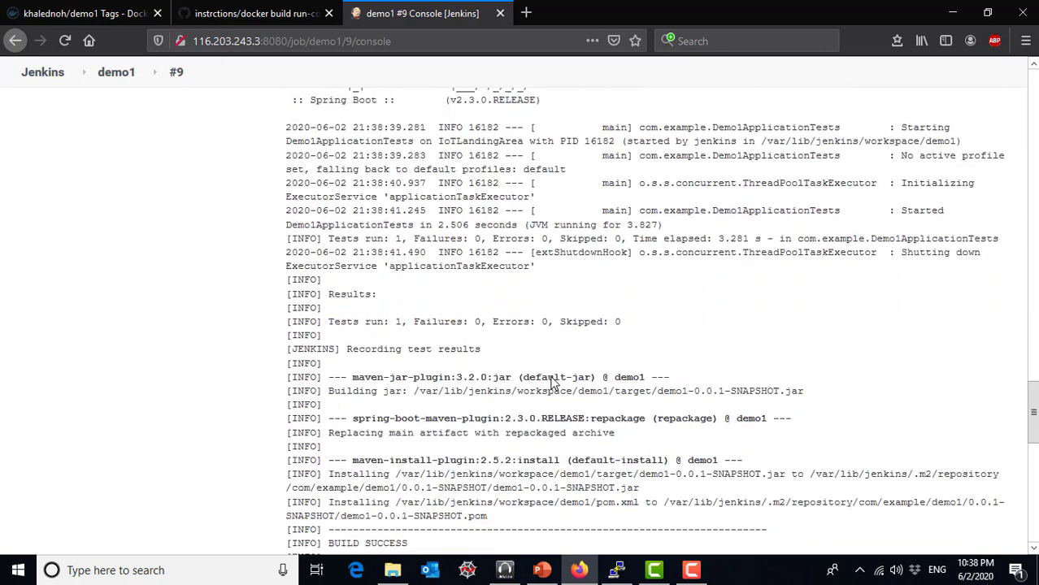
pyautogui.scroll(-3, 552, 382)
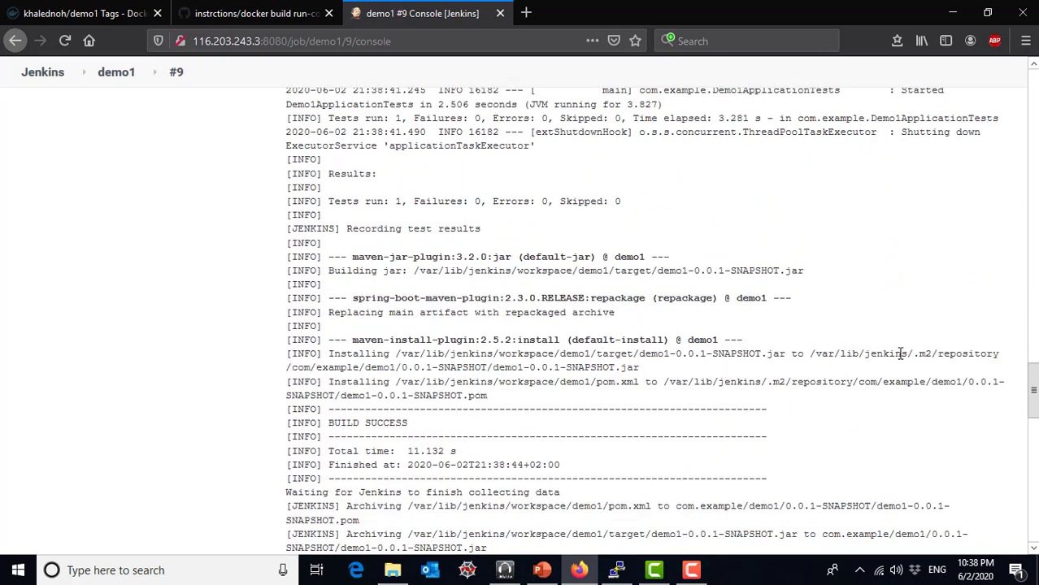
pyautogui.moveTo(895, 355); pyautogui.dragTo(956, 354)
pyautogui.scroll(-3, 439, 325)
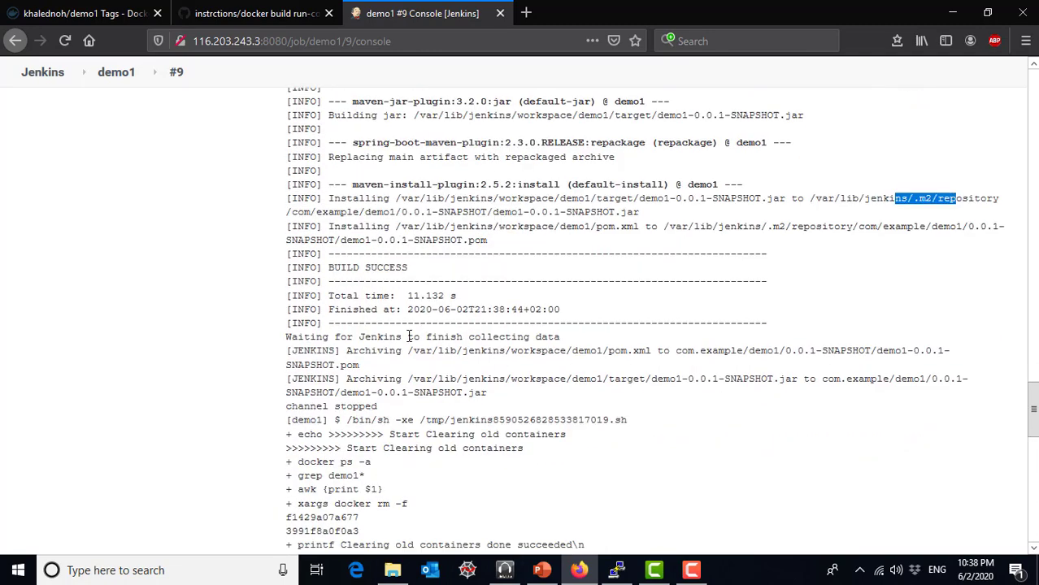
# Examine the console output of the scripts that clear the old containers and the old Docker images.
pyautogui.scroll(-2, 356, 351)
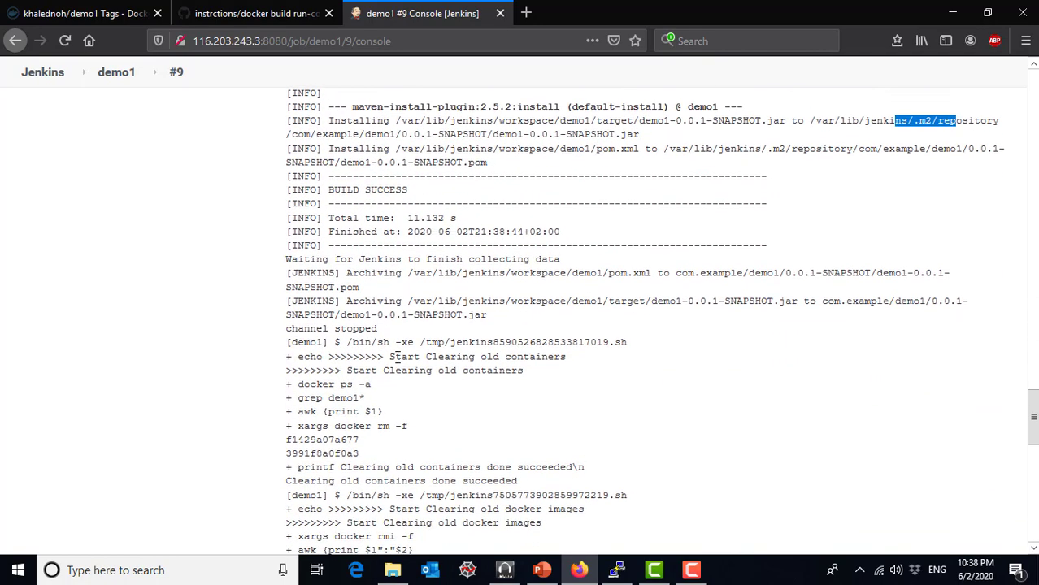
pyautogui.scroll(-2, 397, 357)
pyautogui.moveTo(387, 279); pyautogui.dragTo(553, 279)
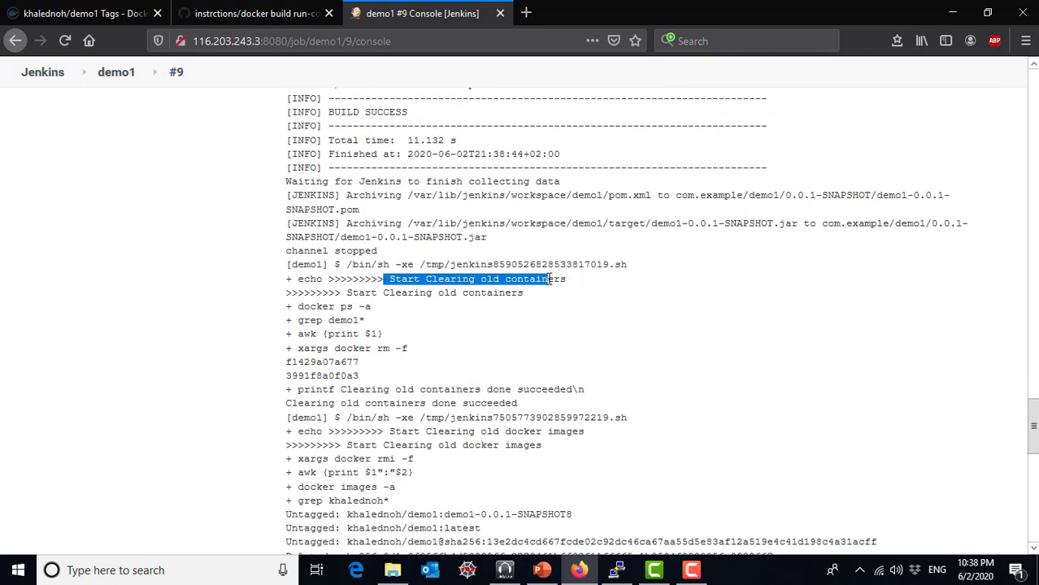
pyautogui.scroll(-2, 387, 333)
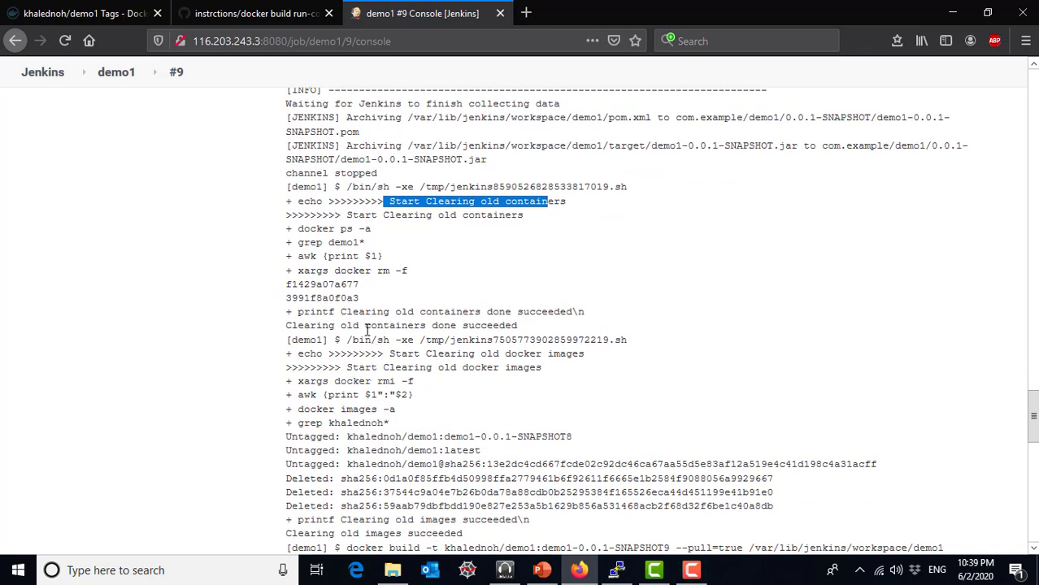
pyautogui.scroll(-2, 404, 346)
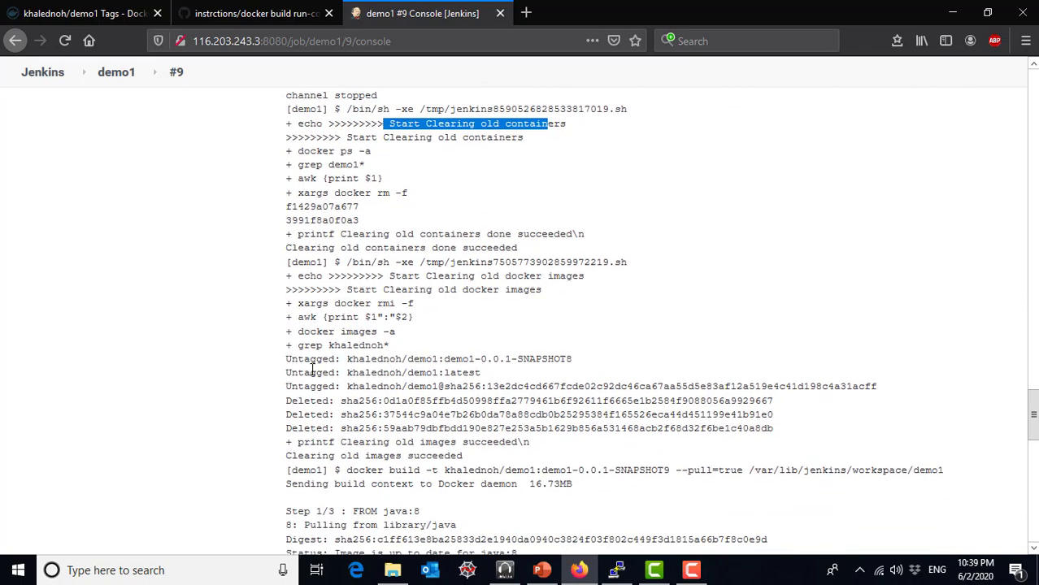
pyautogui.scroll(-1, 359, 431)
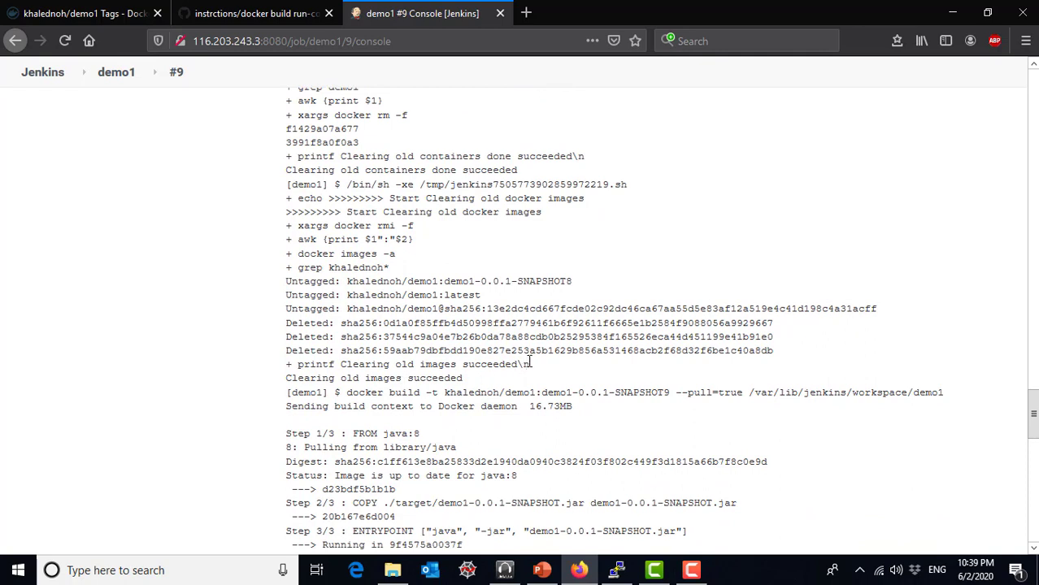
pyautogui.moveTo(529, 364); pyautogui.dragTo(340, 365)
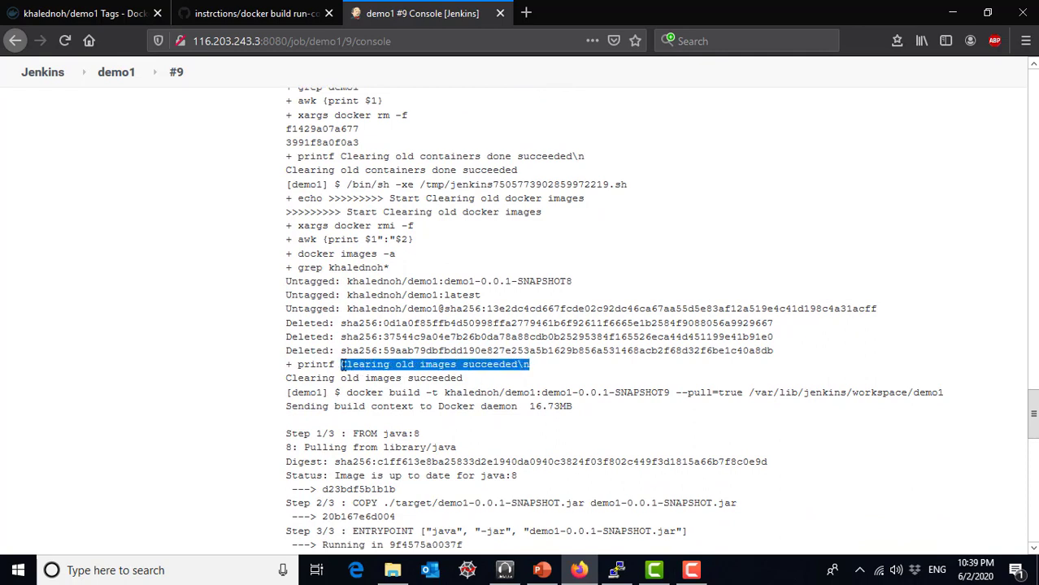
pyautogui.click(462, 384)
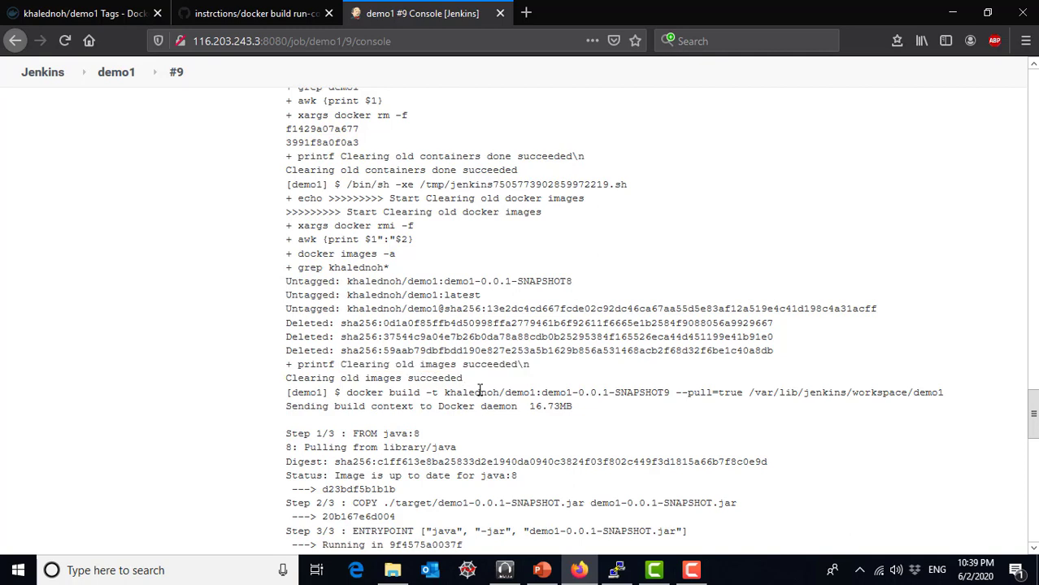
pyautogui.moveTo(465, 378); pyautogui.dragTo(287, 172)
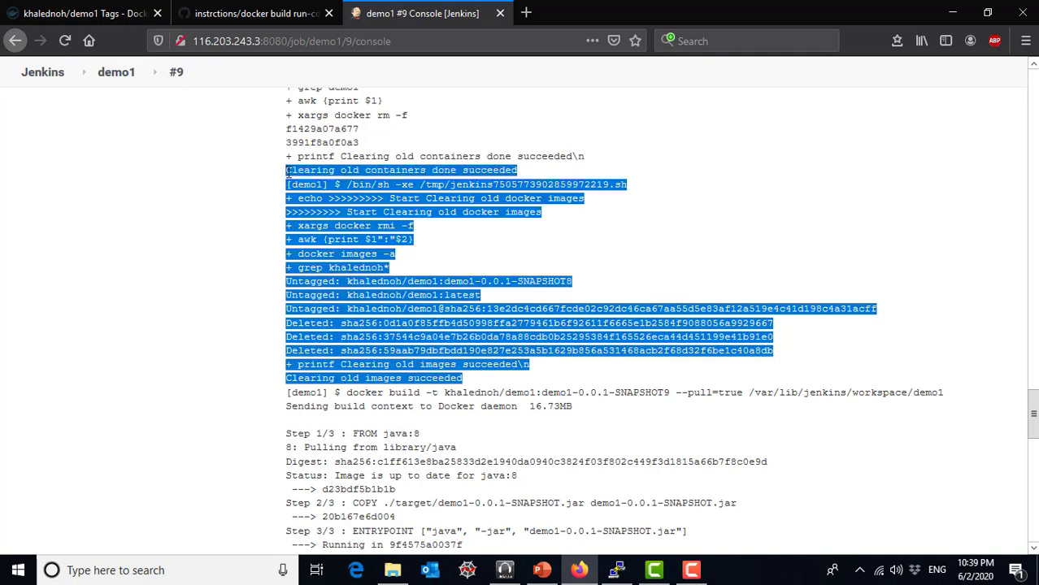
pyautogui.scroll(4, 287, 173)
pyautogui.moveTo(587, 314); pyautogui.dragTo(293, 205)
pyautogui.scroll(-4, 398, 307)
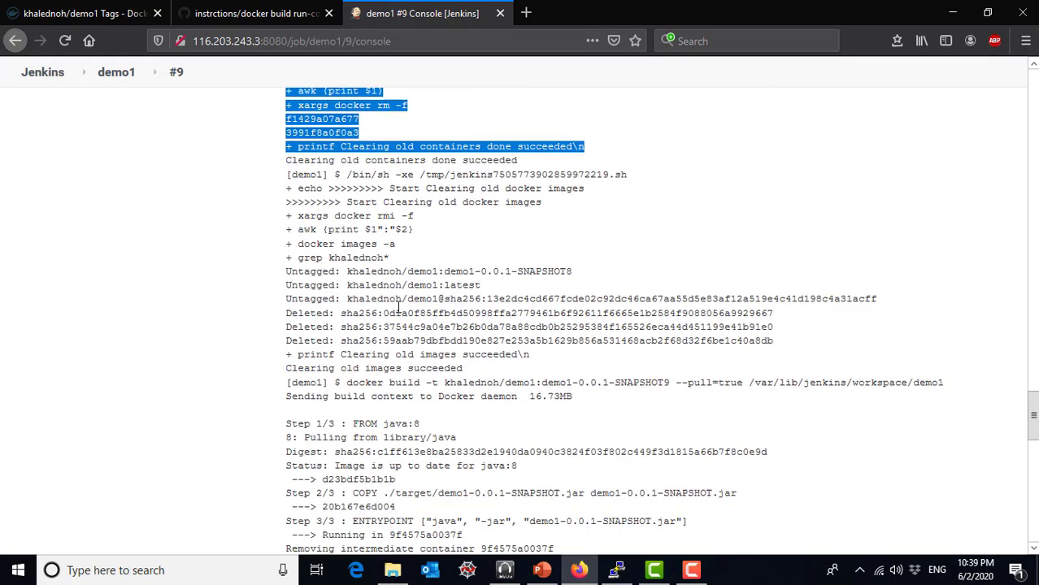
# Examine the docker build command with its image tag and the docker push of that tag in the console output.
pyautogui.scroll(-4, 464, 289)
pyautogui.scroll(-2, 410, 183)
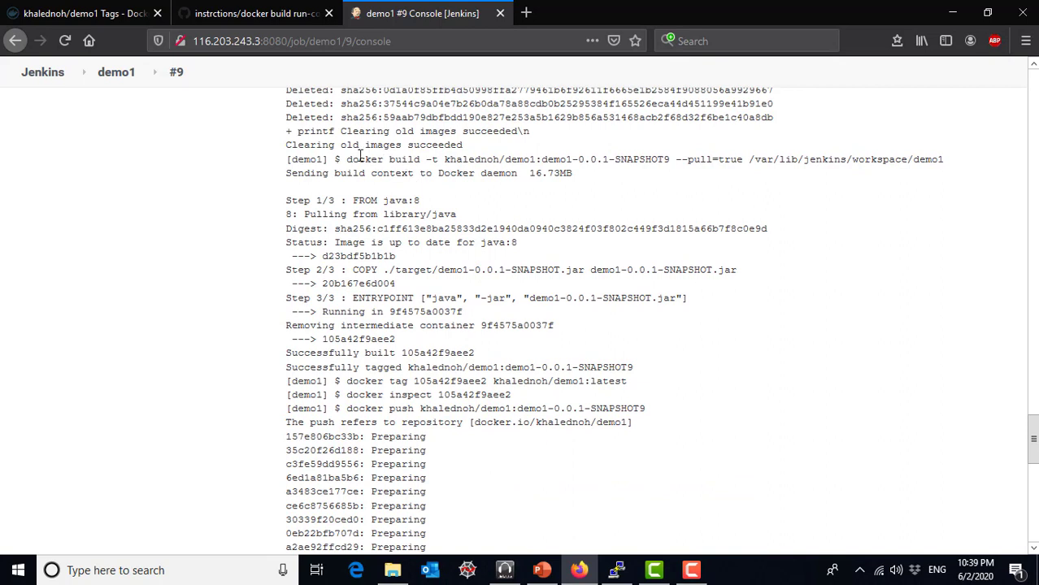
pyautogui.moveTo(346, 159); pyautogui.dragTo(506, 160)
pyautogui.click(673, 160)
pyautogui.moveTo(673, 160); pyautogui.dragTo(446, 161)
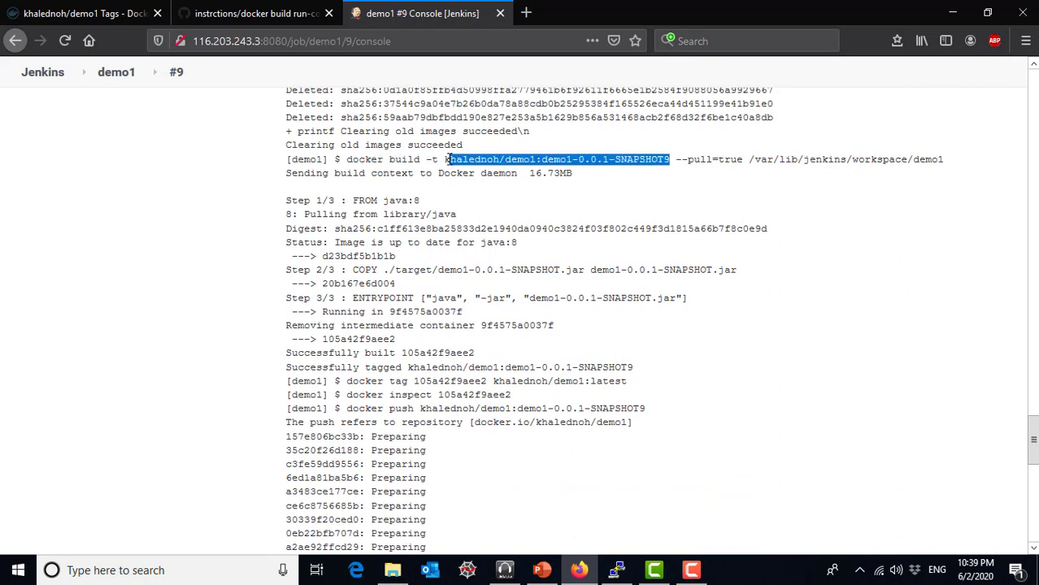
pyautogui.scroll(-4, 451, 227)
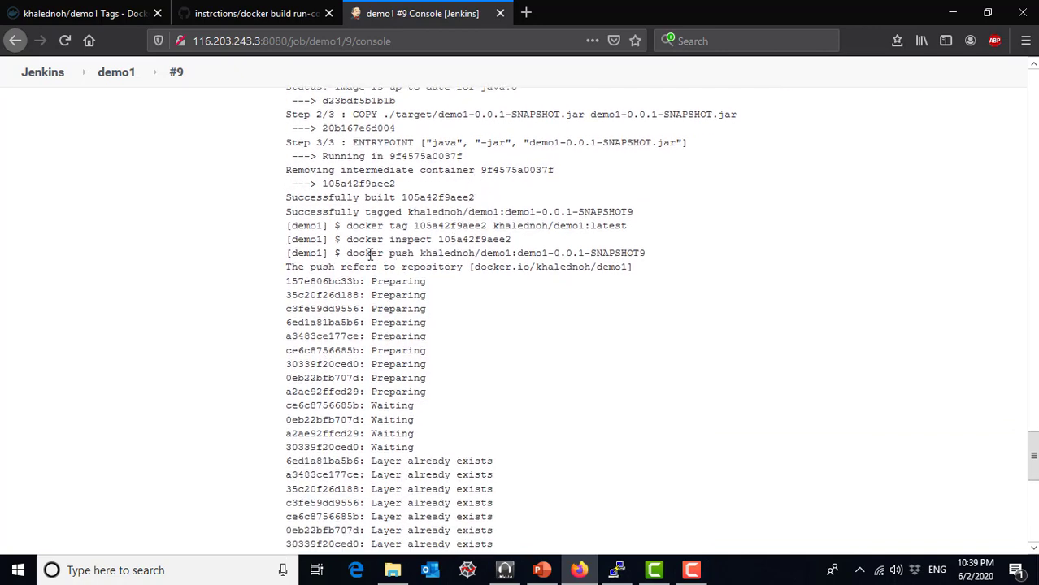
pyautogui.moveTo(358, 253); pyautogui.dragTo(637, 253)
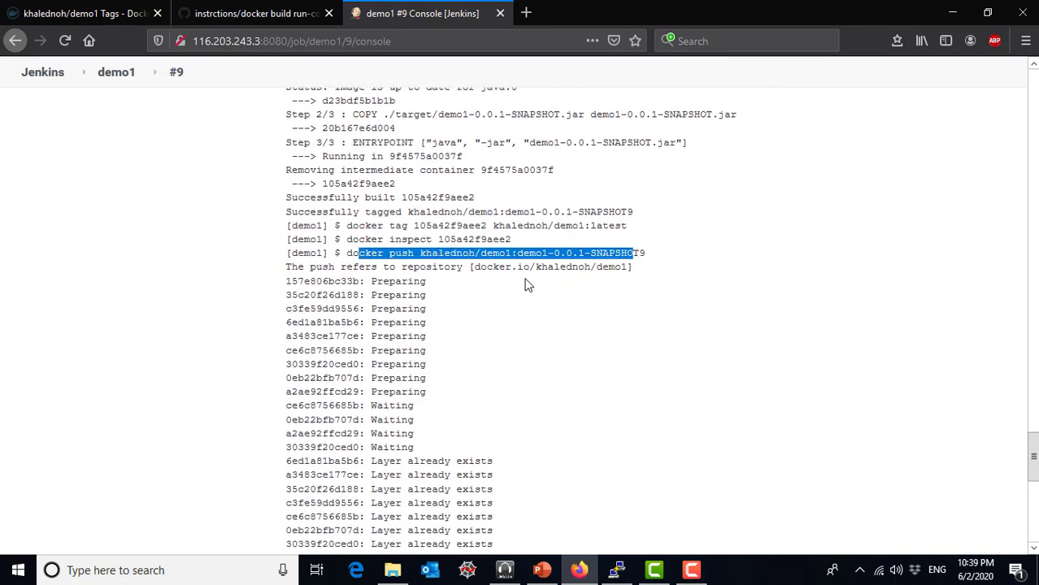
pyautogui.click(656, 257)
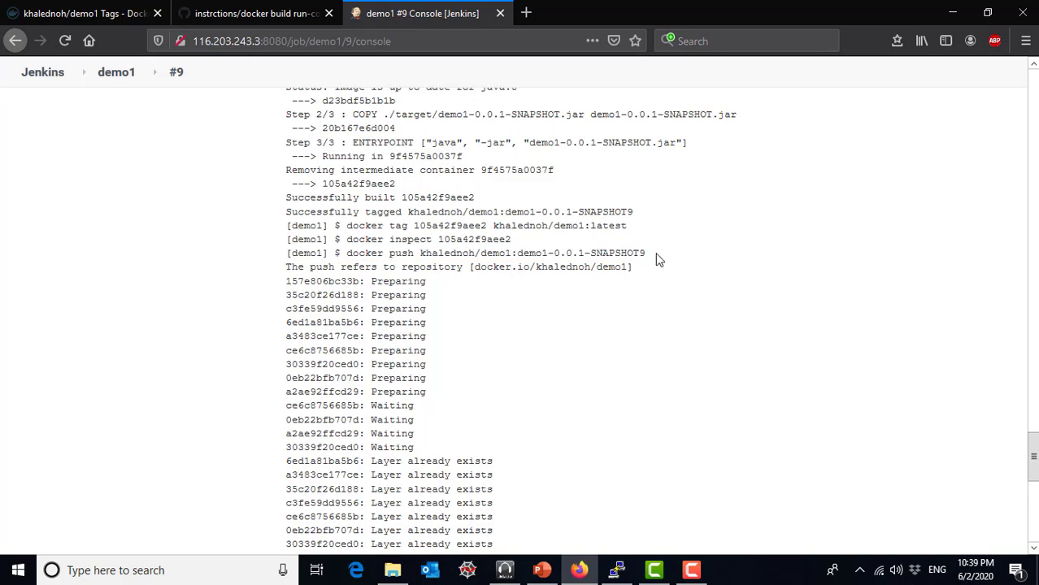
# Examine the push of the latest tag and the docker run command with its container name at the end of the log.
pyautogui.scroll(-7, 568, 294)
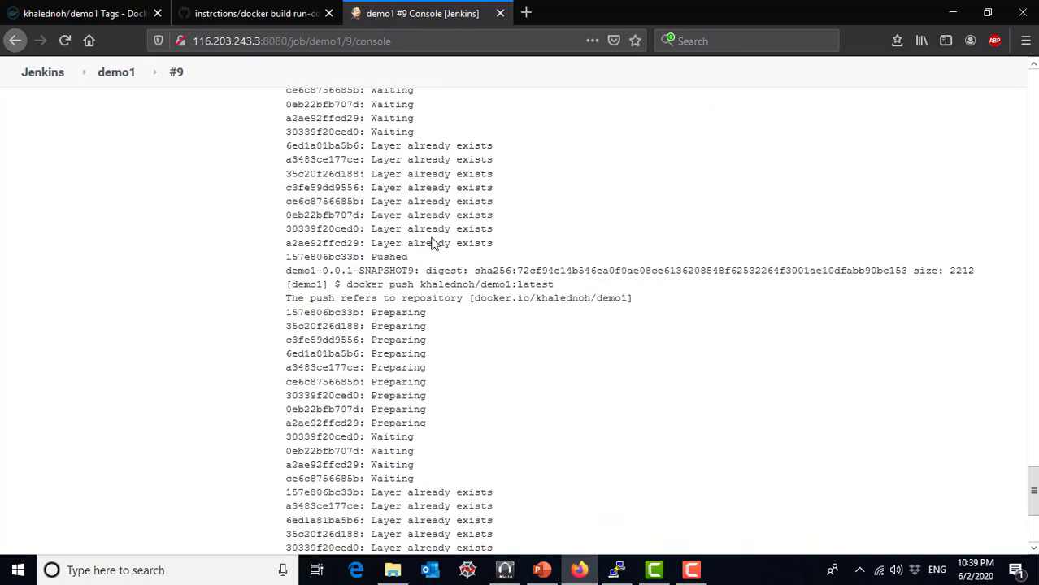
pyautogui.scroll(-5, 471, 219)
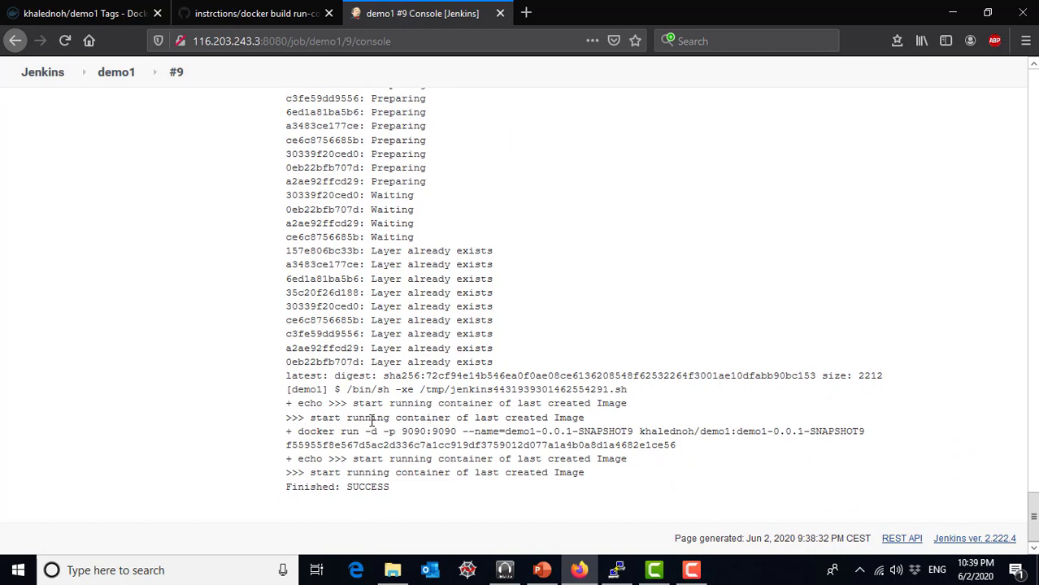
pyautogui.moveTo(328, 417); pyautogui.dragTo(573, 412)
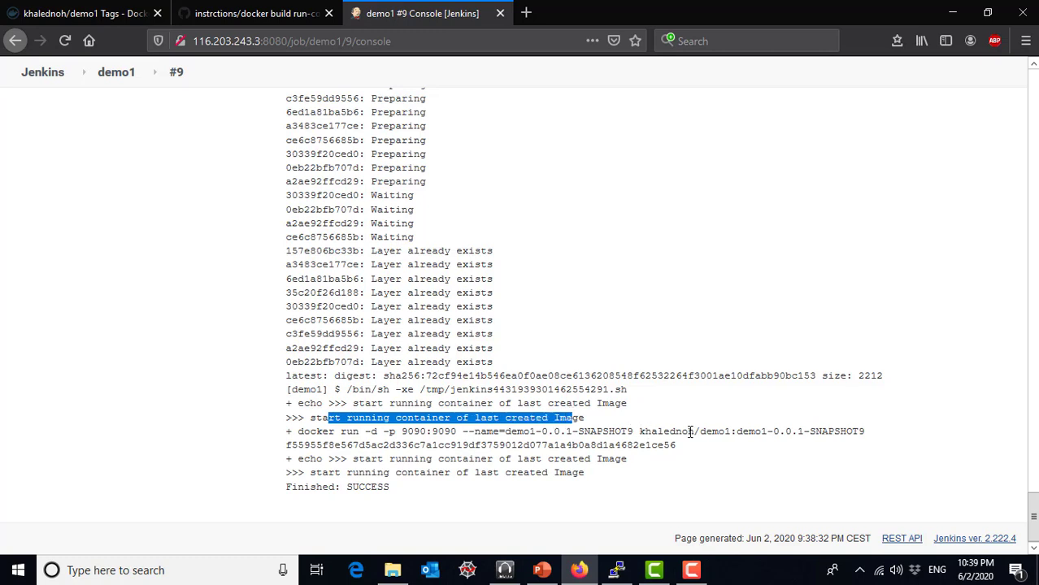
pyautogui.moveTo(635, 432); pyautogui.dragTo(520, 431)
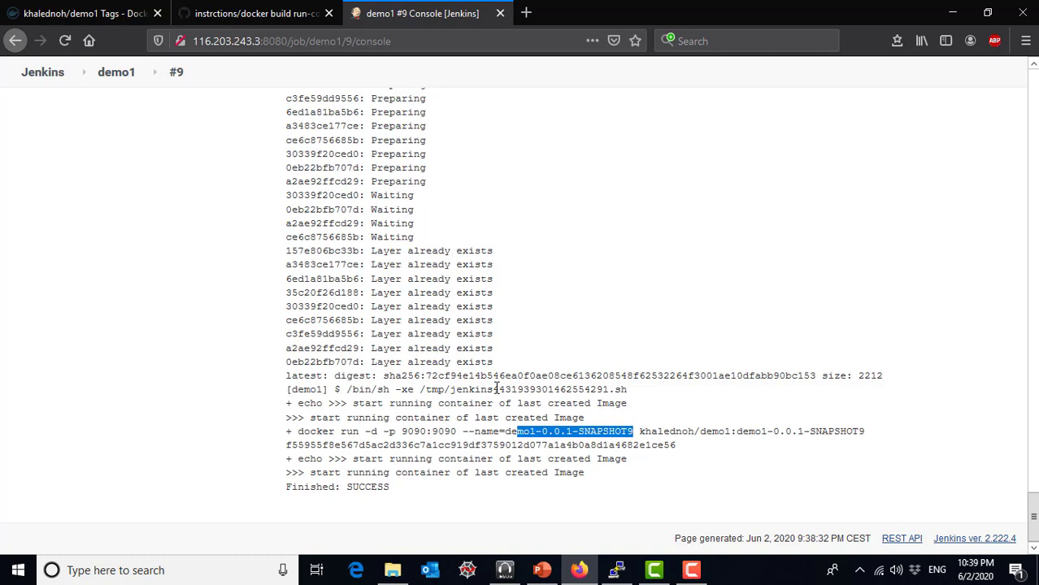
# Reload the demo1 repository page on Docker Hub and check the snapshot number in the console's docker run command.
pyautogui.click(94, 15)
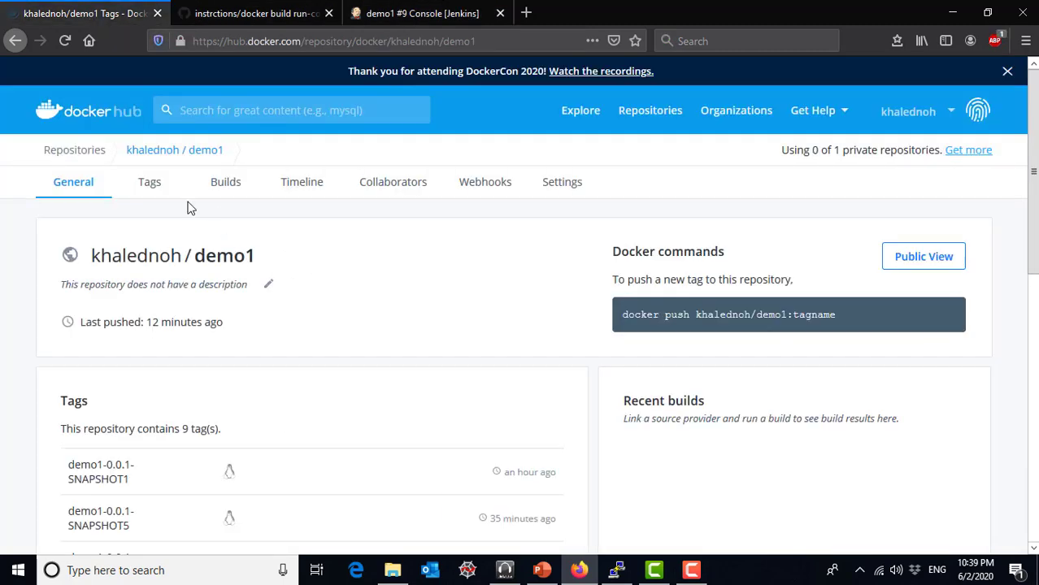
pyautogui.click(69, 40)
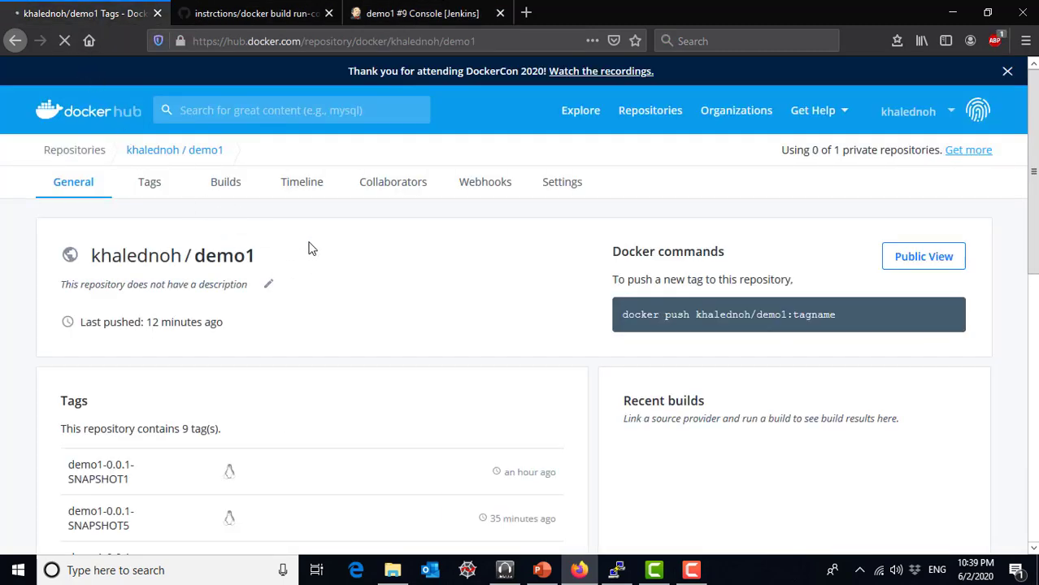
pyautogui.click(413, 14)
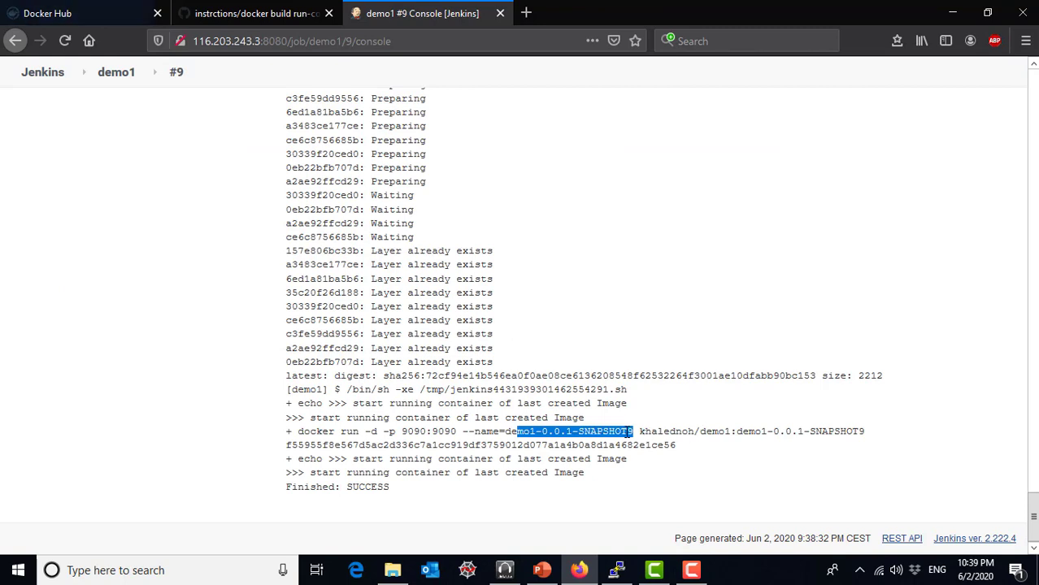
pyautogui.click(618, 432)
pyautogui.moveTo(635, 432); pyautogui.dragTo(592, 436)
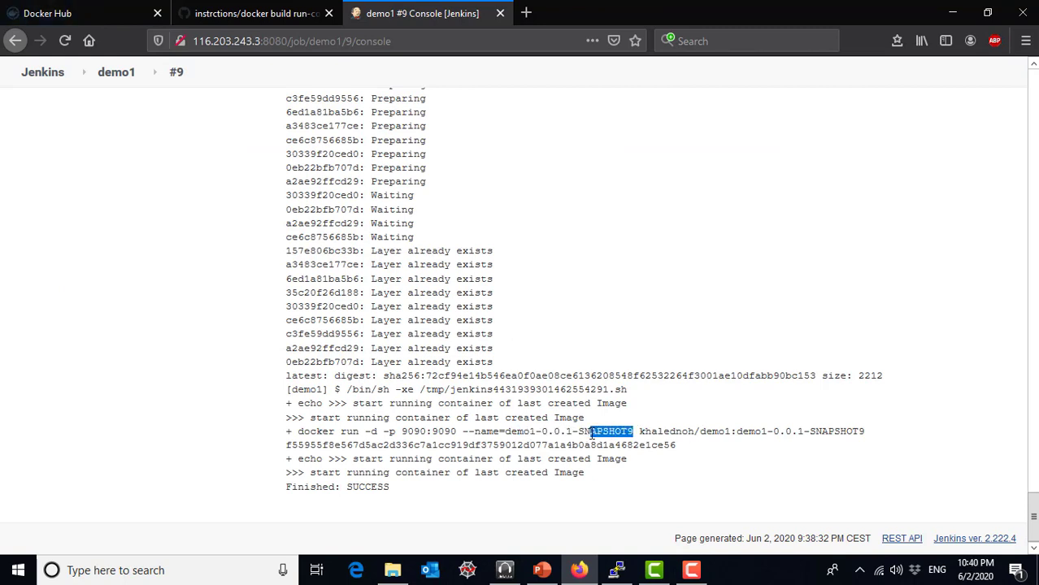
# Open the full tag list of the demo1 repository on Docker Hub and check the latest and demo1-0.0.1-SNAPSHOT9 images.
pyautogui.click(50, 13)
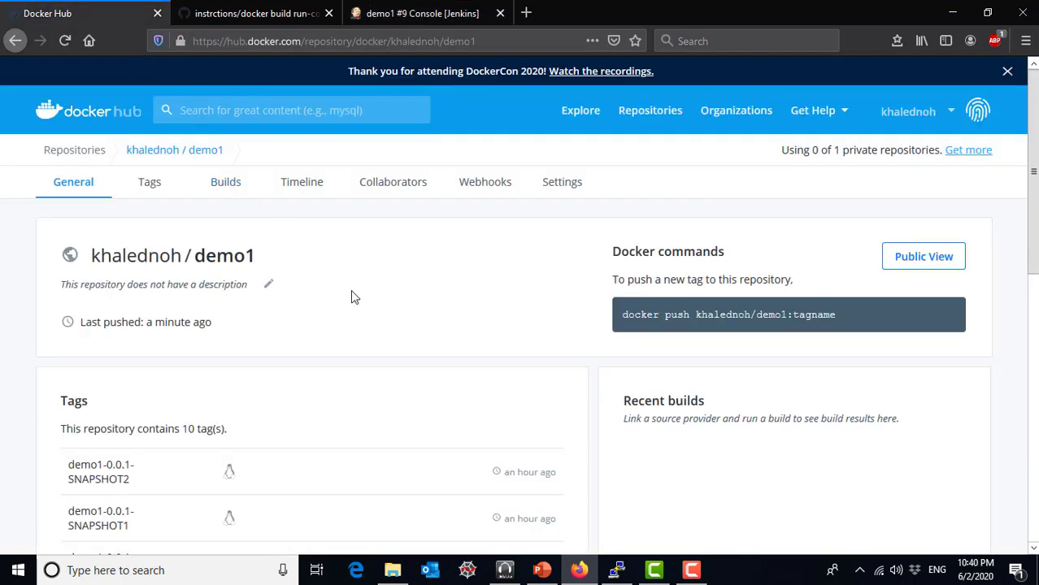
pyautogui.scroll(-3, 364, 308)
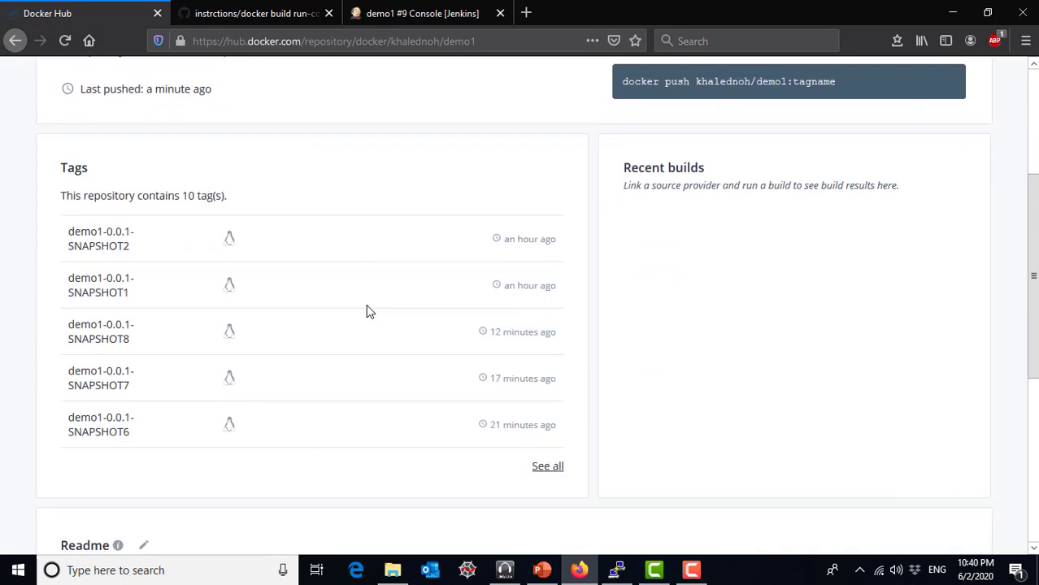
pyautogui.click(550, 470)
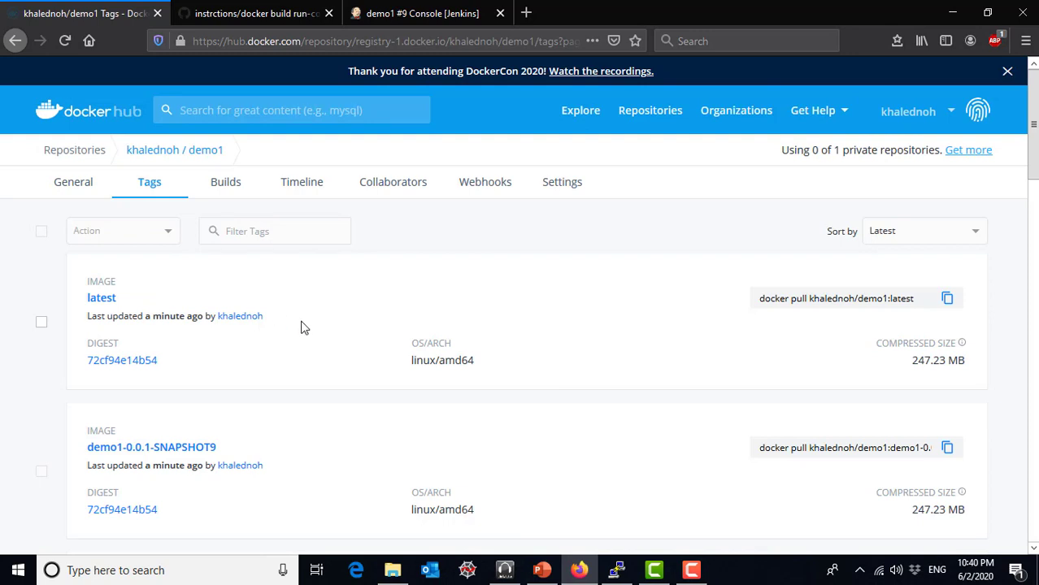
pyautogui.scroll(-1, 303, 327)
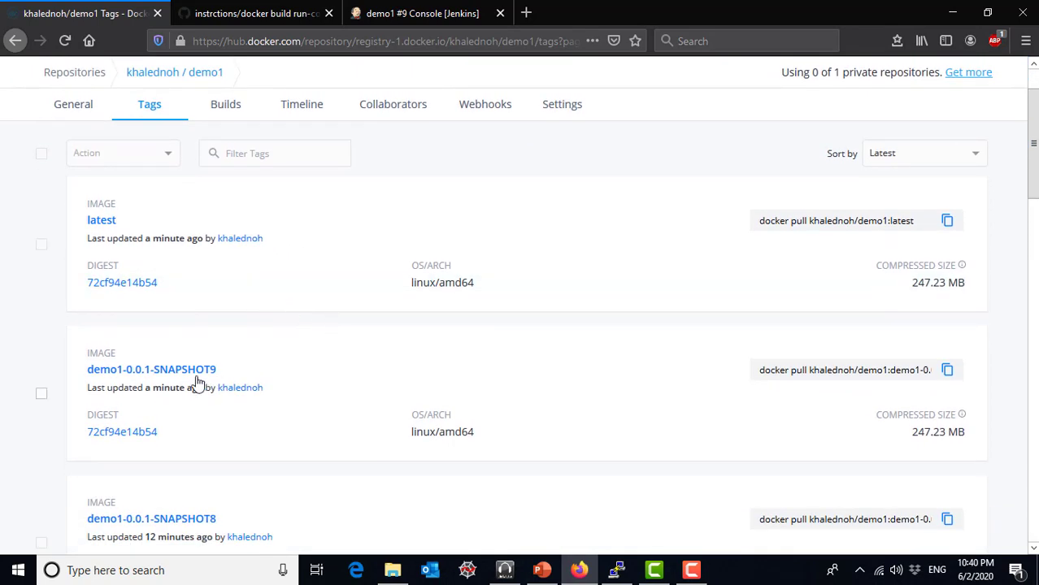
pyautogui.moveTo(221, 374); pyautogui.dragTo(112, 372)
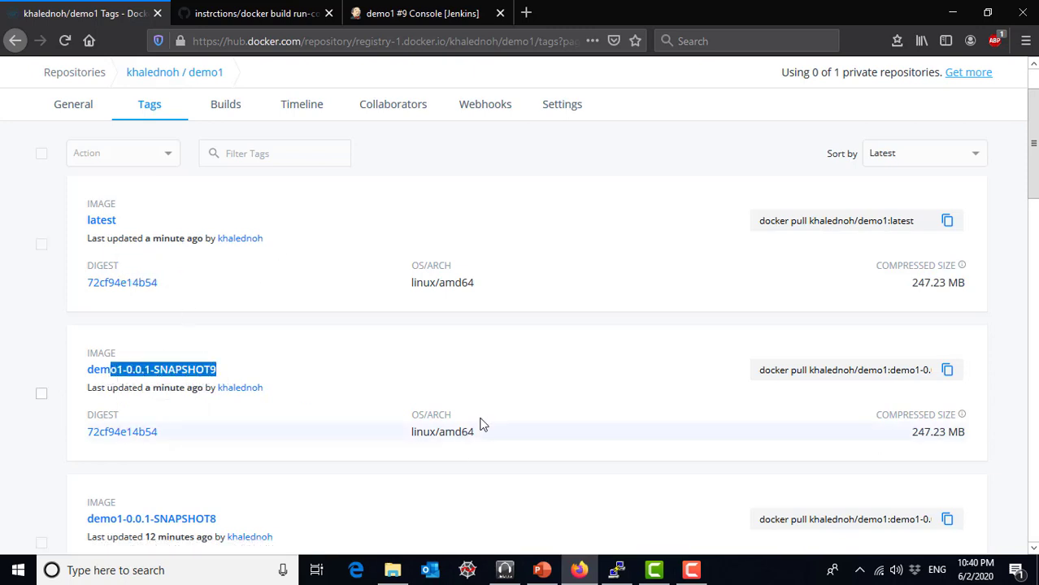
pyautogui.click(507, 365)
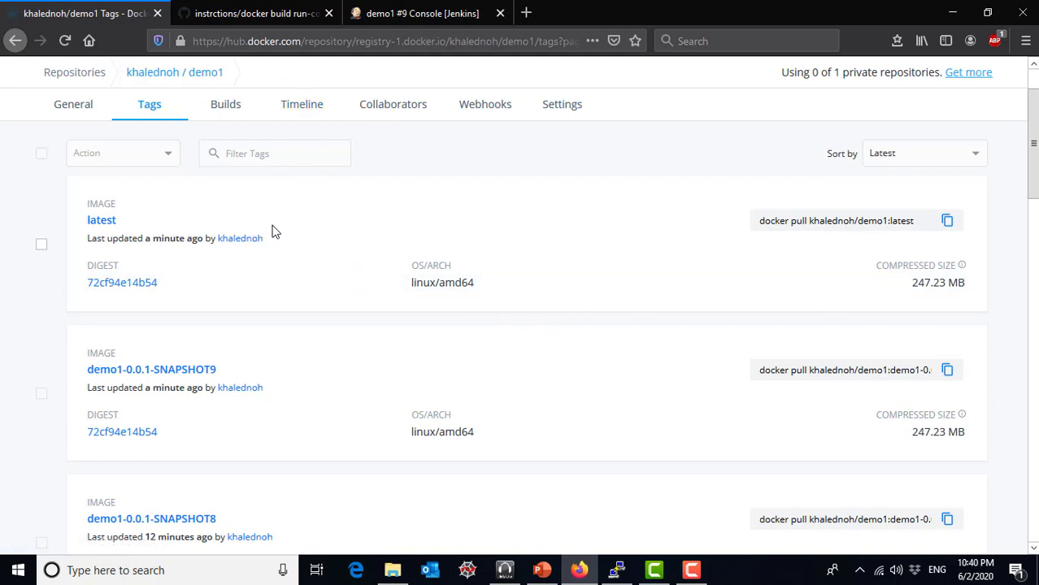
# Switch to the PuTTY server terminal, list the local images with docker images, and check the demo1 SNAPSHOT entry.
pyautogui.click(622, 575)
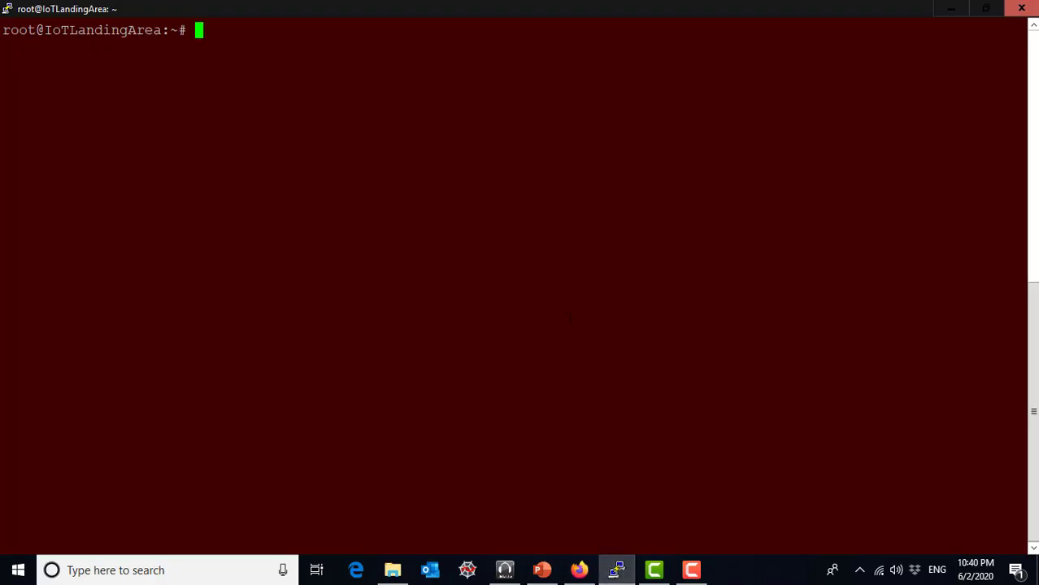
pyautogui.write('docker images')
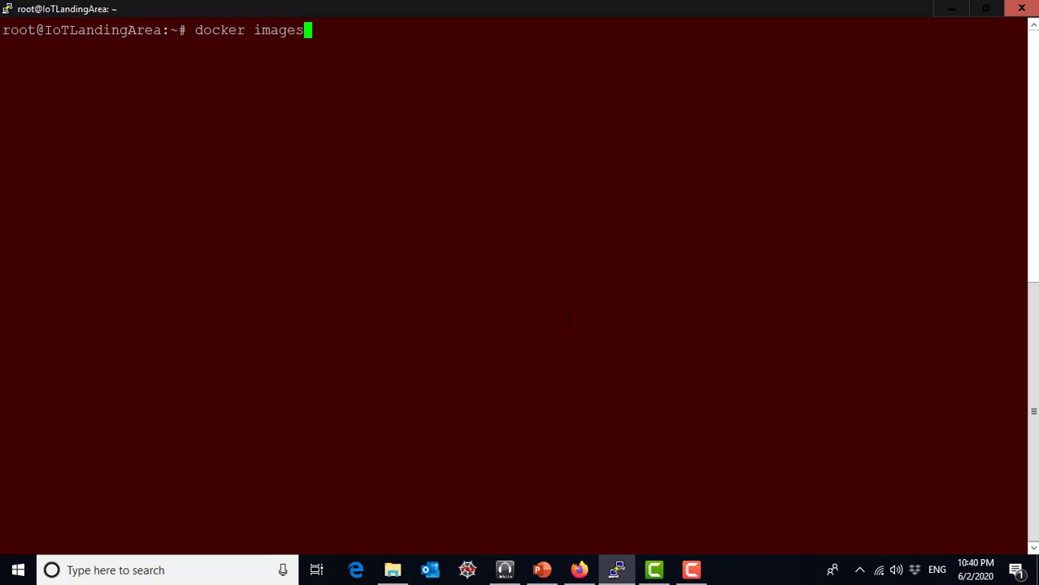
pyautogui.press('Return')
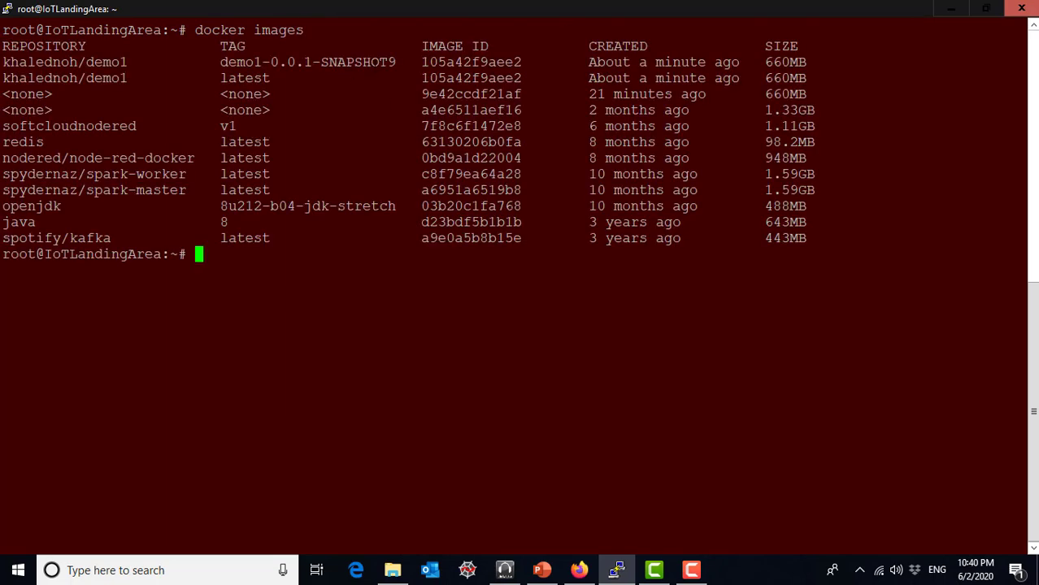
pyautogui.moveTo(404, 62); pyautogui.dragTo(2, 61)
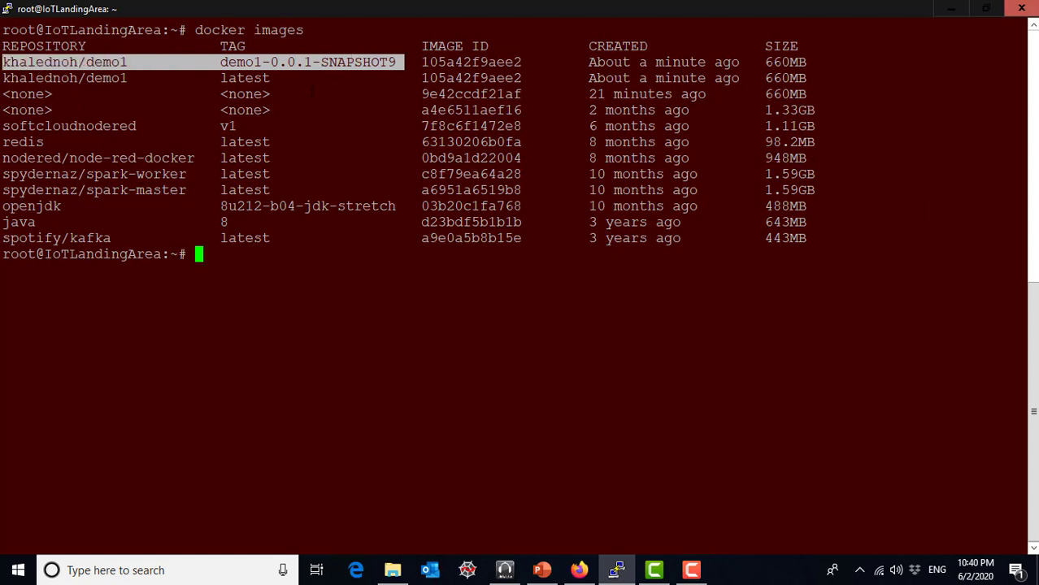
pyautogui.click(366, 253)
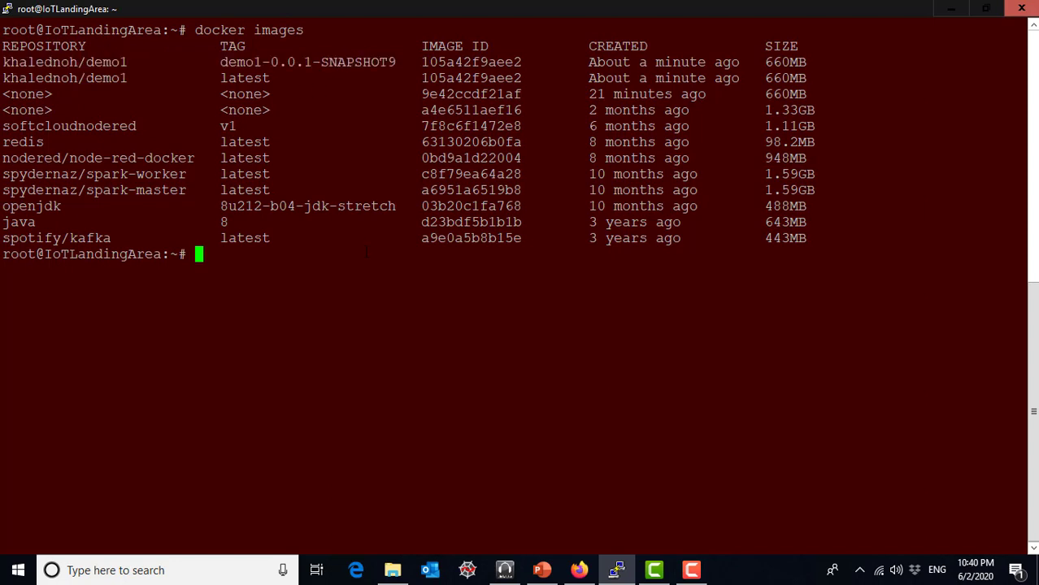
# List all containers on the server, including stopped ones, with docker ps -a.
pyautogui.write('docker ')
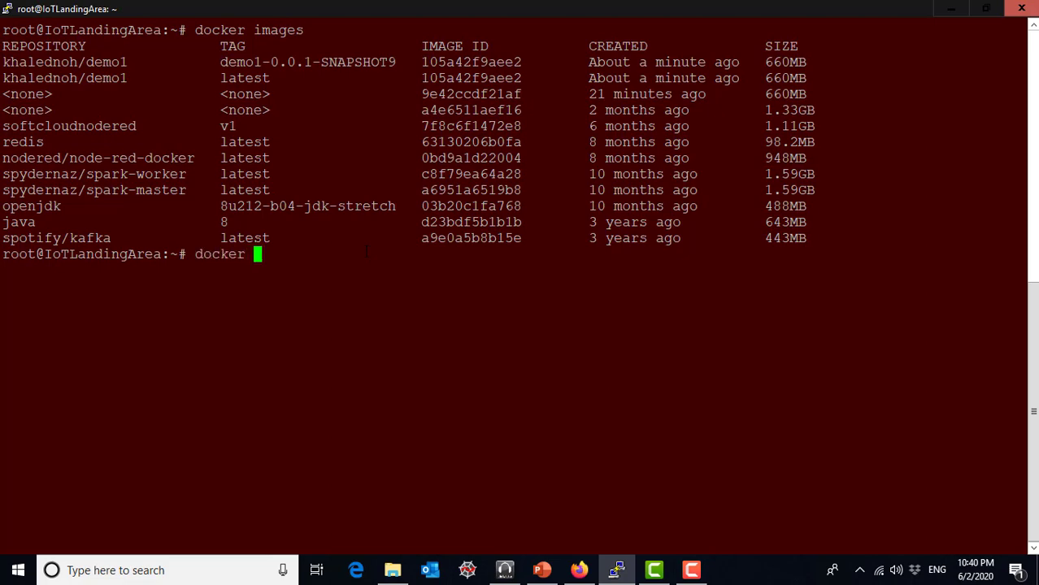
pyautogui.write('ps -a')
pyautogui.press('Return')
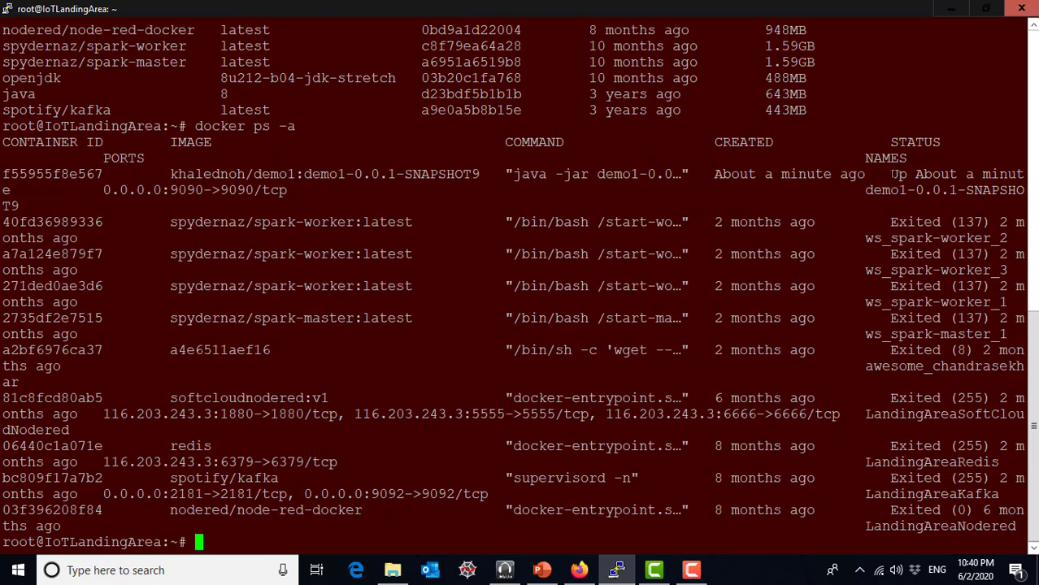
# List only the running containers with docker ps and check the demo1 container's name.
pyautogui.write('docker ps')
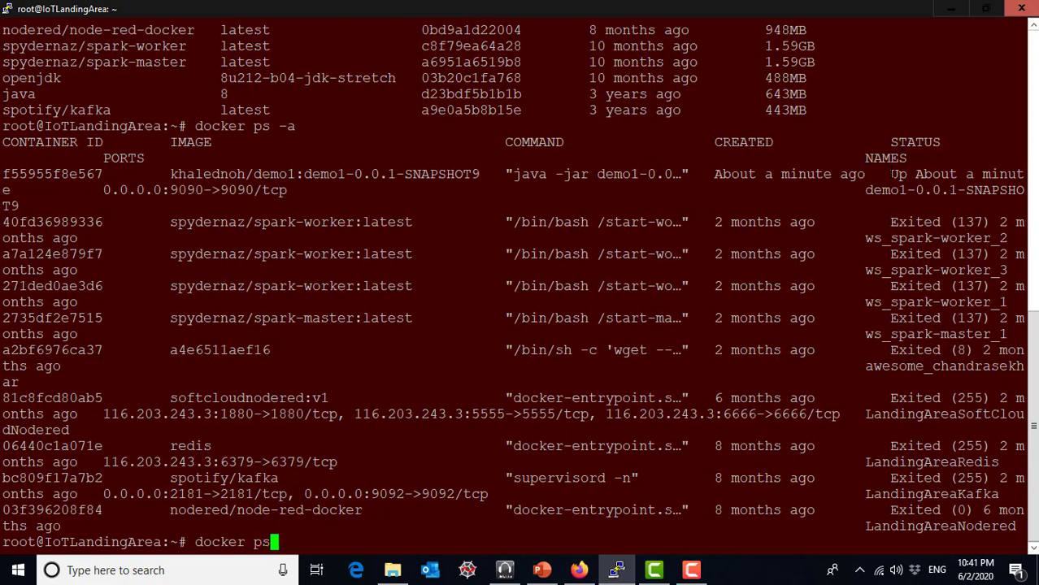
pyautogui.press('Return')
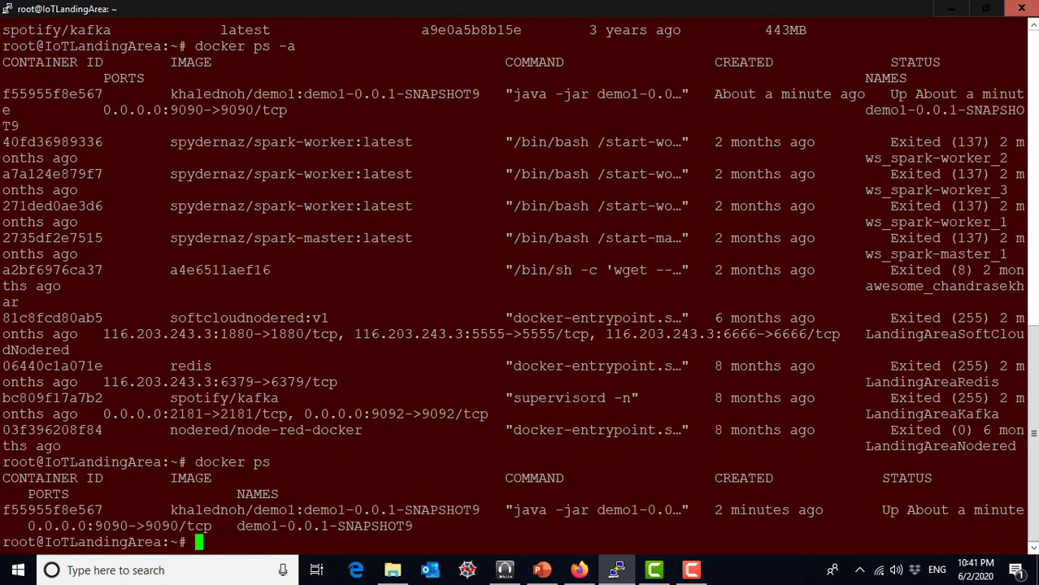
pyautogui.moveTo(195, 461); pyautogui.dragTo(261, 462)
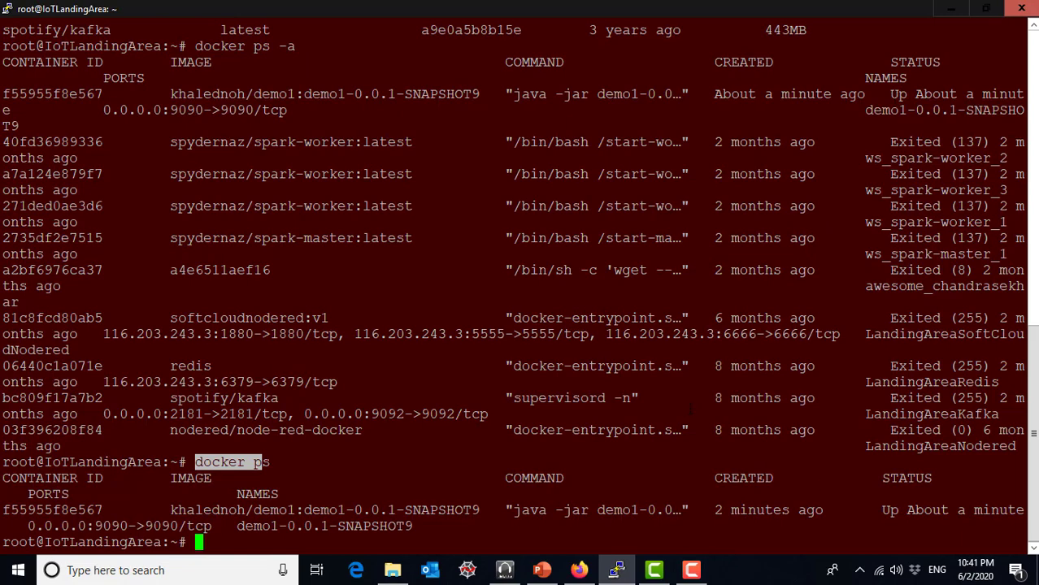
pyautogui.click(261, 461)
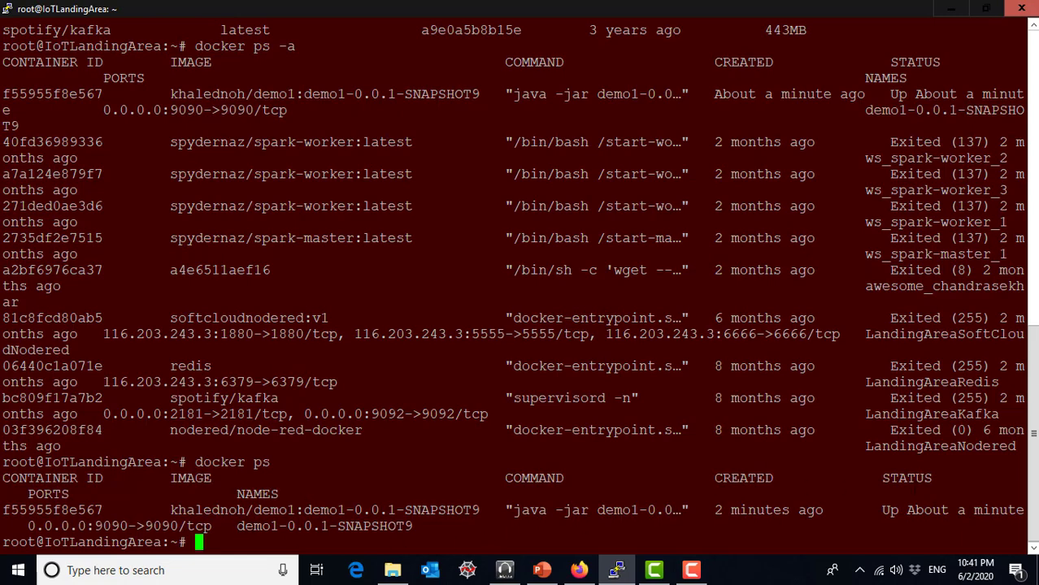
pyautogui.moveTo(237, 526); pyautogui.dragTo(412, 526)
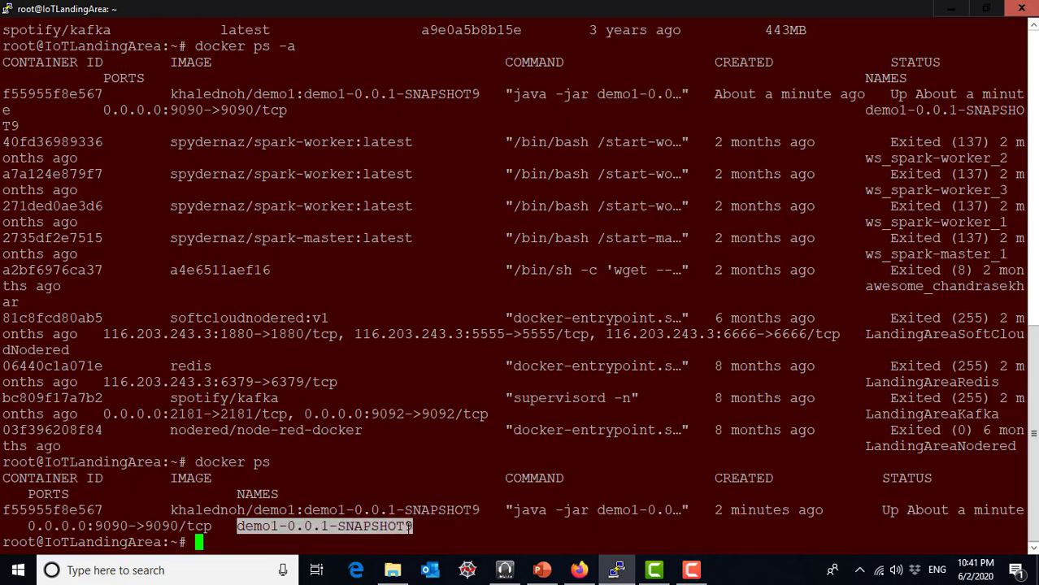
# Switch to Jenkins in Firefox, open the demo1 job configuration, and check the container name in the post-step docker run command.
pyautogui.click(579, 570)
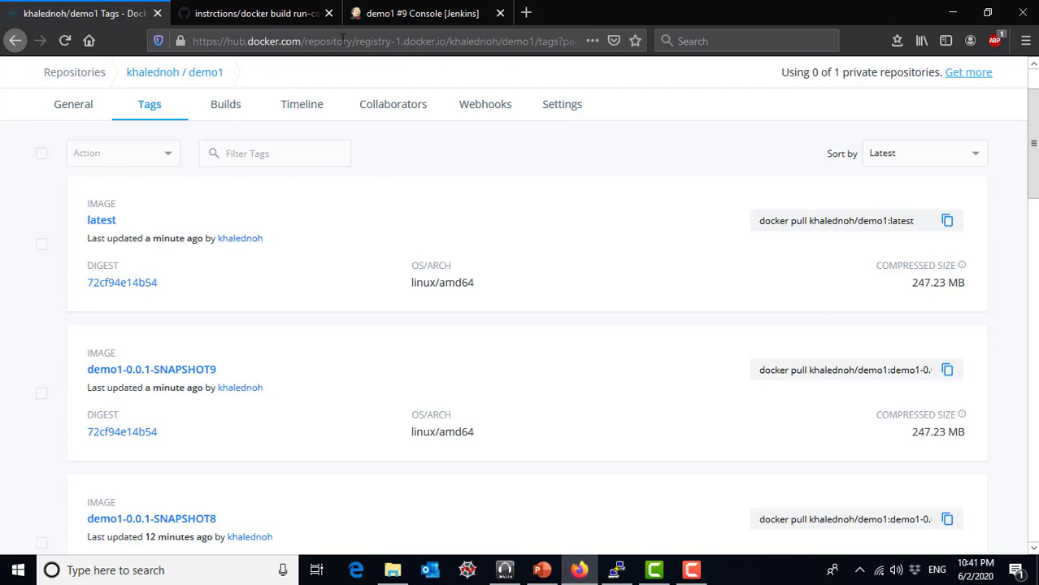
pyautogui.click(434, 25)
pyautogui.scroll(5, 64, 175)
pyautogui.click(116, 72)
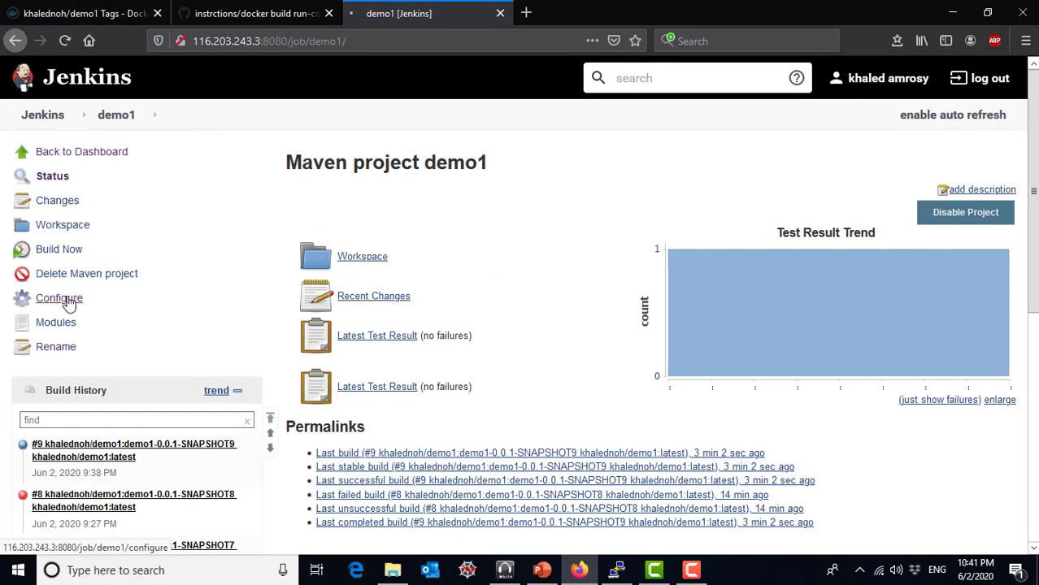
pyautogui.click(65, 297)
pyautogui.scroll(-20, 431, 339)
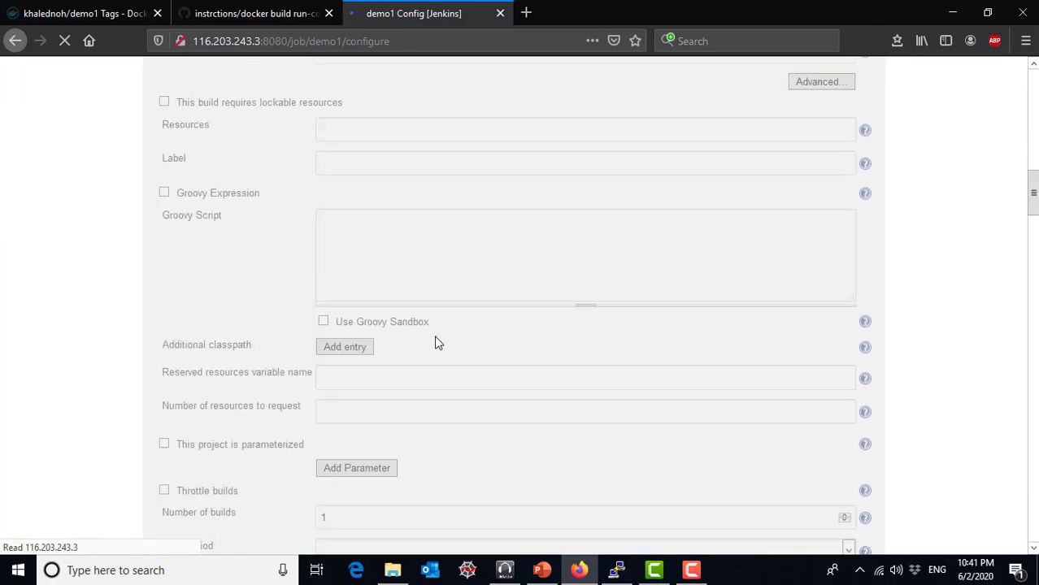
pyautogui.scroll(5, 434, 341)
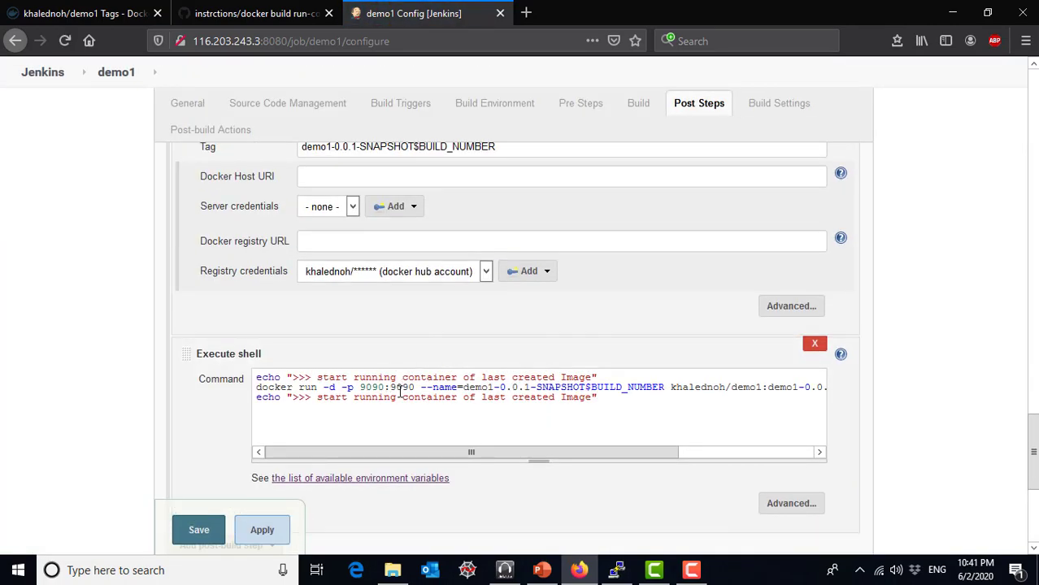
pyautogui.moveTo(465, 388); pyautogui.dragTo(665, 387)
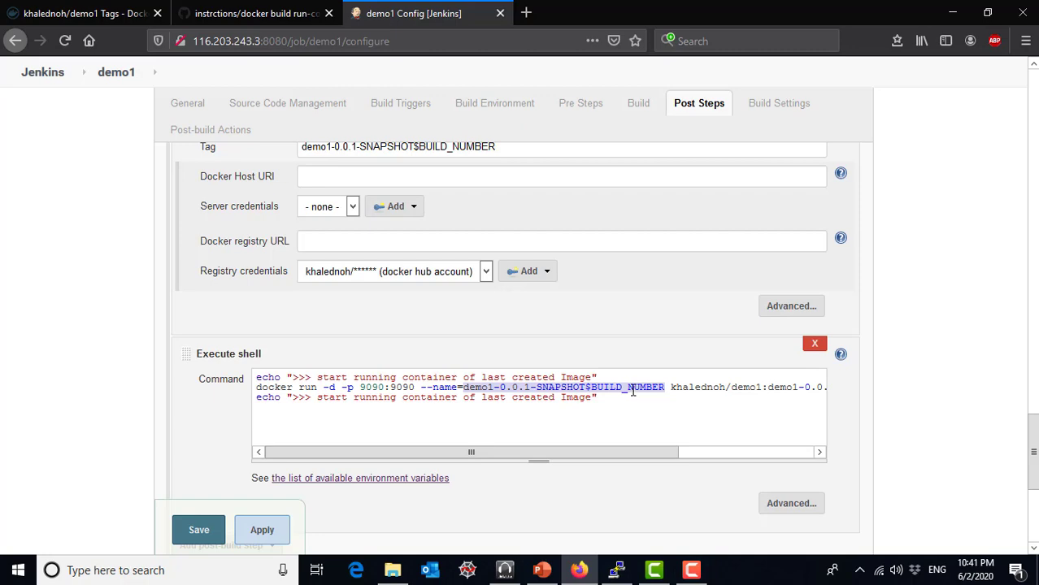
# Return to the PuTTY terminal and check the running demo1 container's name and image against the job configuration.
pyautogui.click(618, 568)
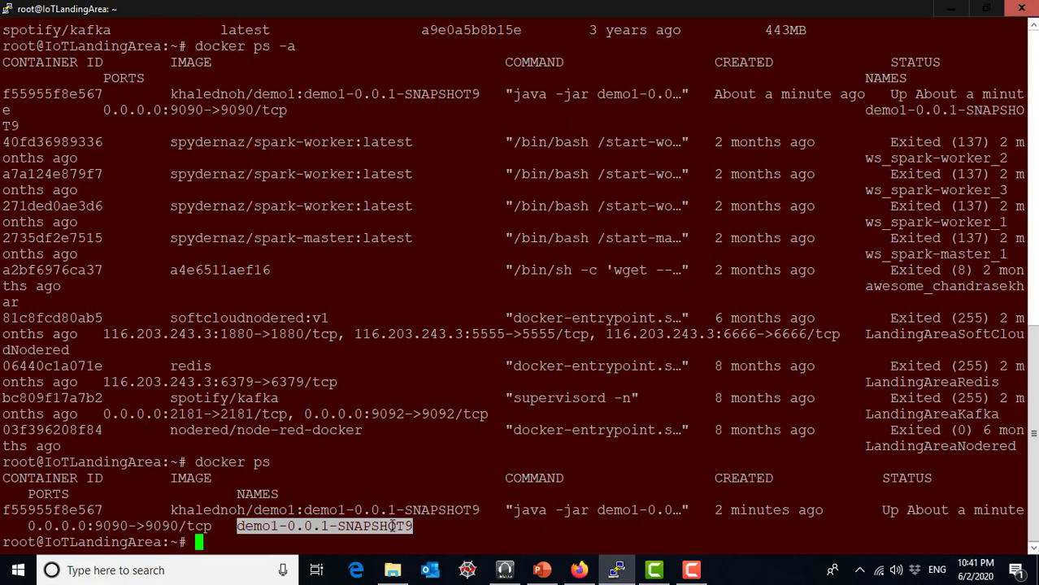
pyautogui.click(410, 526)
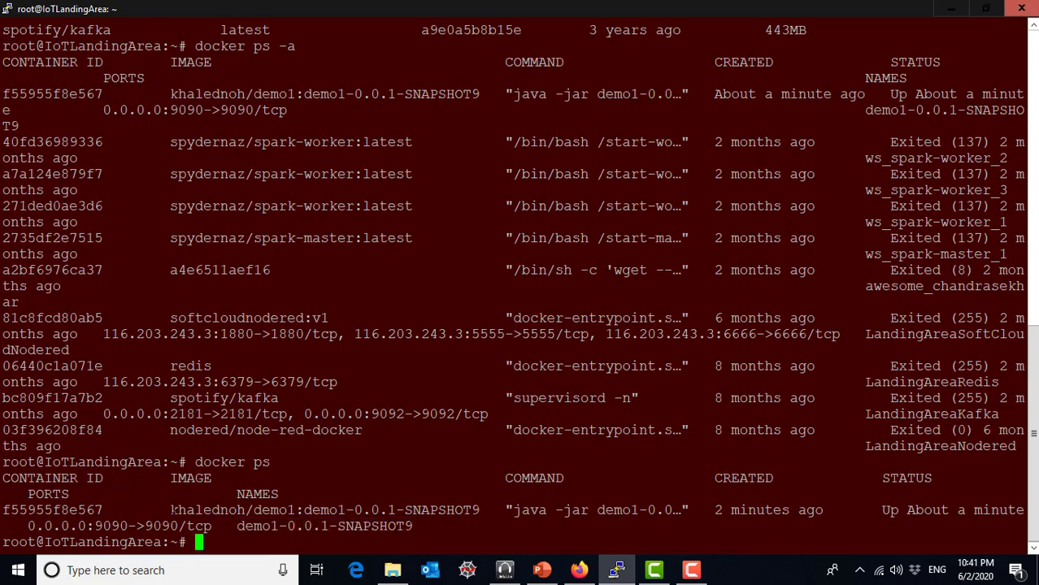
pyautogui.moveTo(172, 510); pyautogui.dragTo(477, 509)
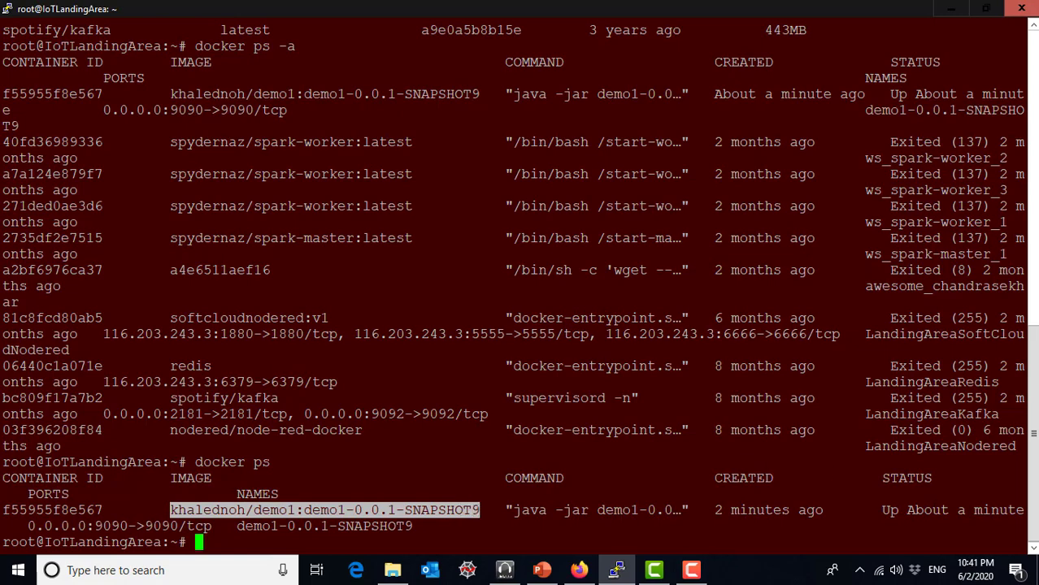